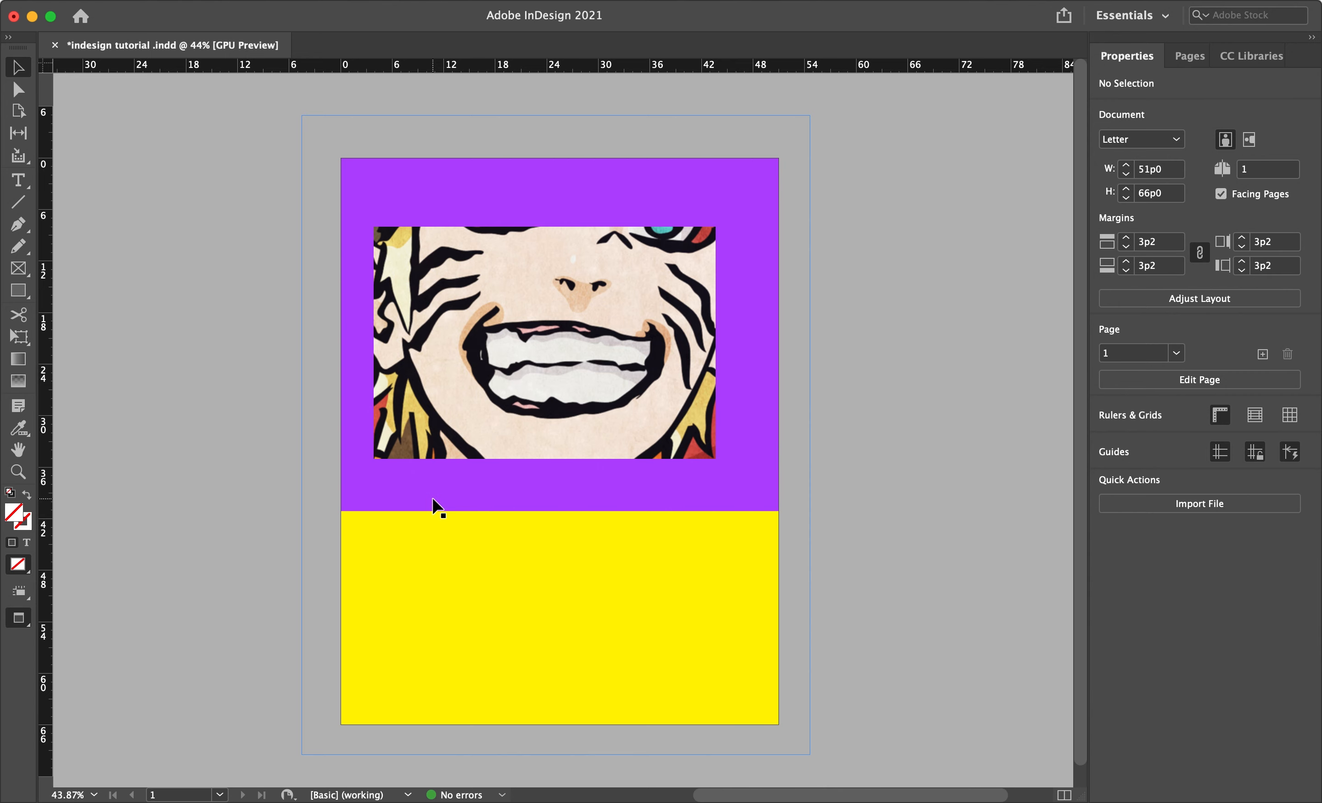
- Shrink the image inside its frame on the purple area to about 298p8.73 wide and 168p0.41 high, and deselect it
{"action": "key", "text": "super+equal"}
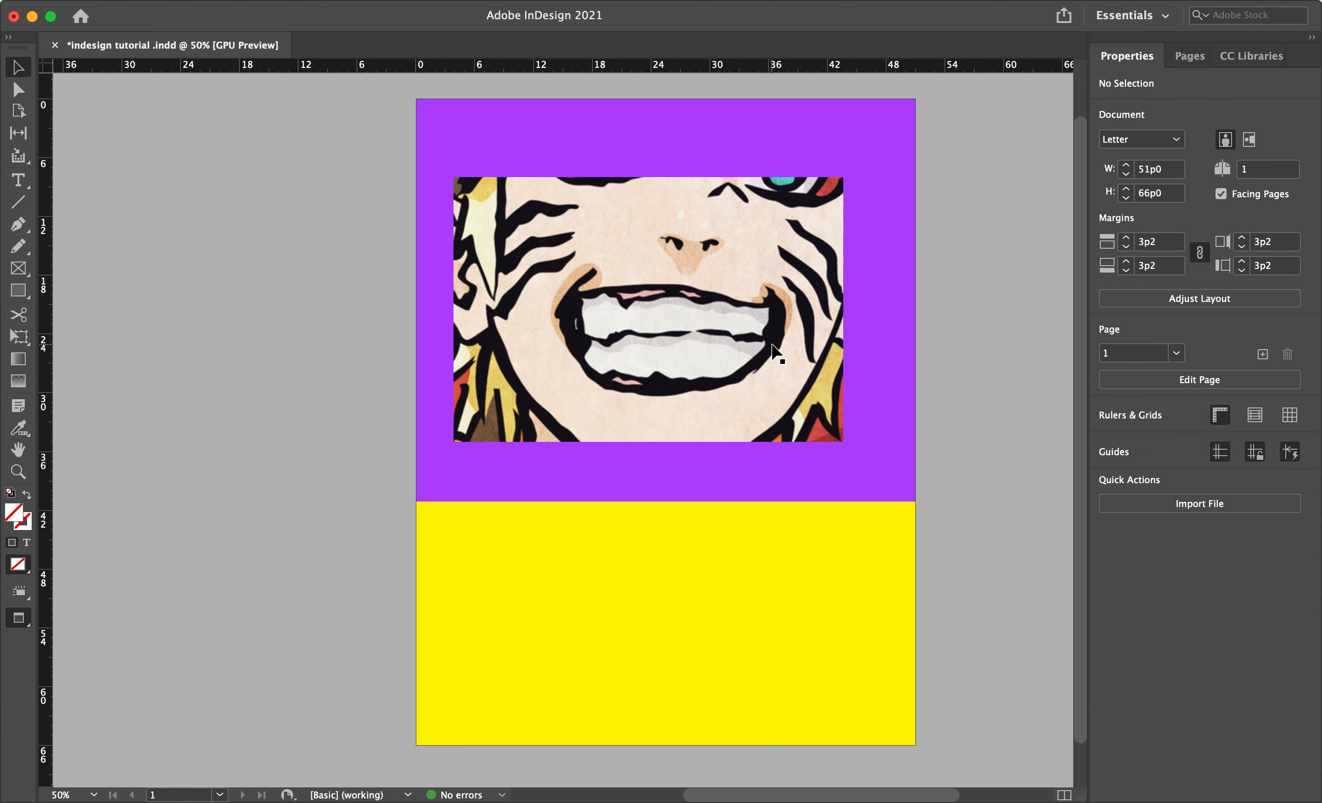
{"action": "scroll", "coordinate": [776, 353], "scroll_direction": "right", "scroll_amount": 1}
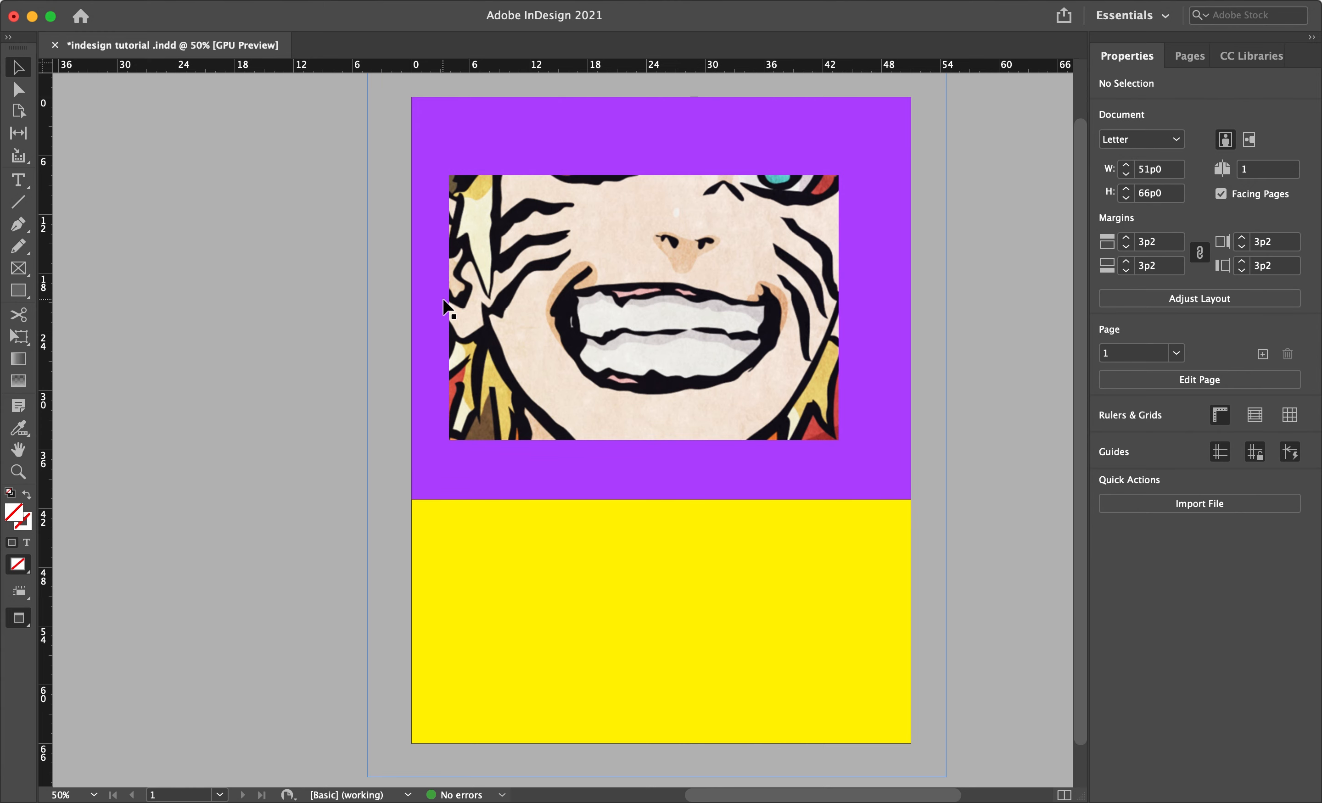
{"action": "double_click", "coordinate": [561, 263]}
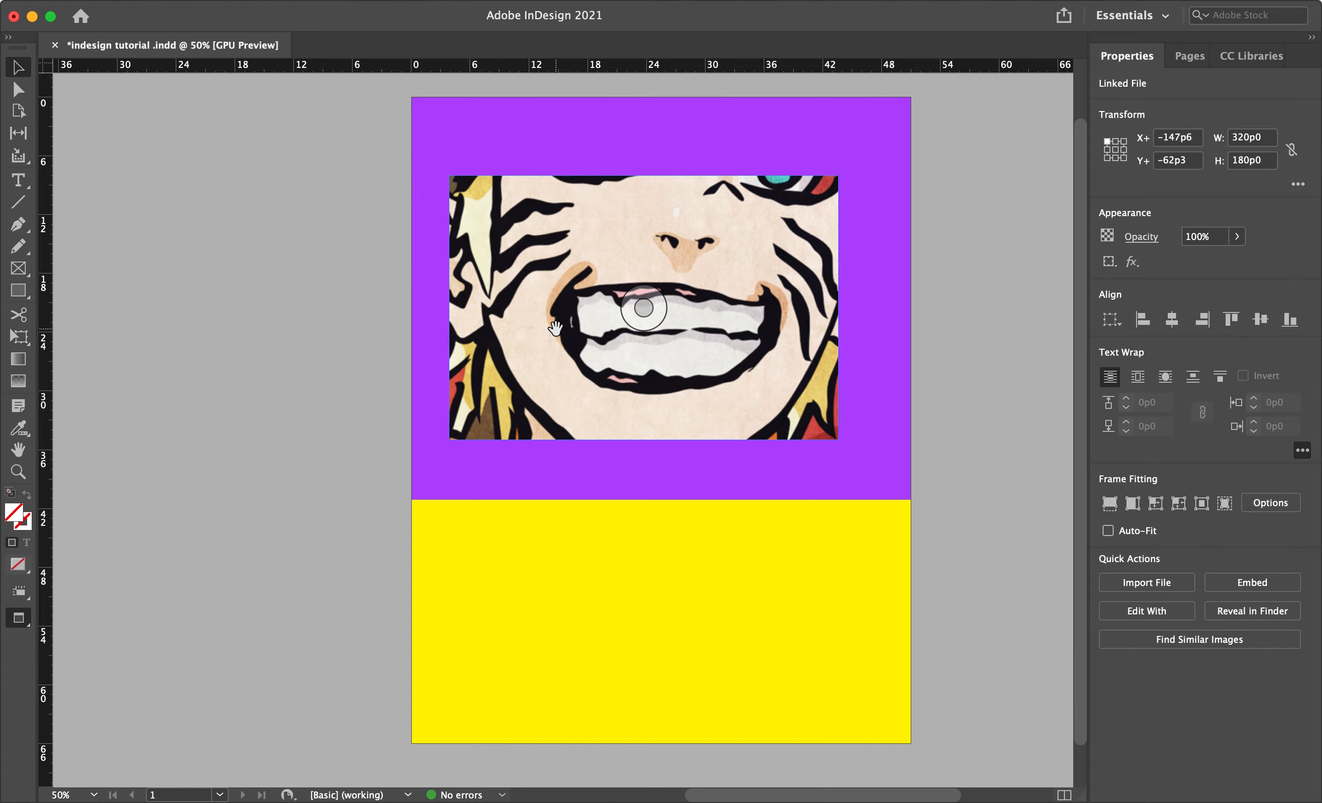
{"action": "scroll", "coordinate": [556, 328], "scroll_direction": "up", "scroll_amount": 8}
{"action": "scroll", "coordinate": [556, 328], "scroll_direction": "down", "scroll_amount": 10}
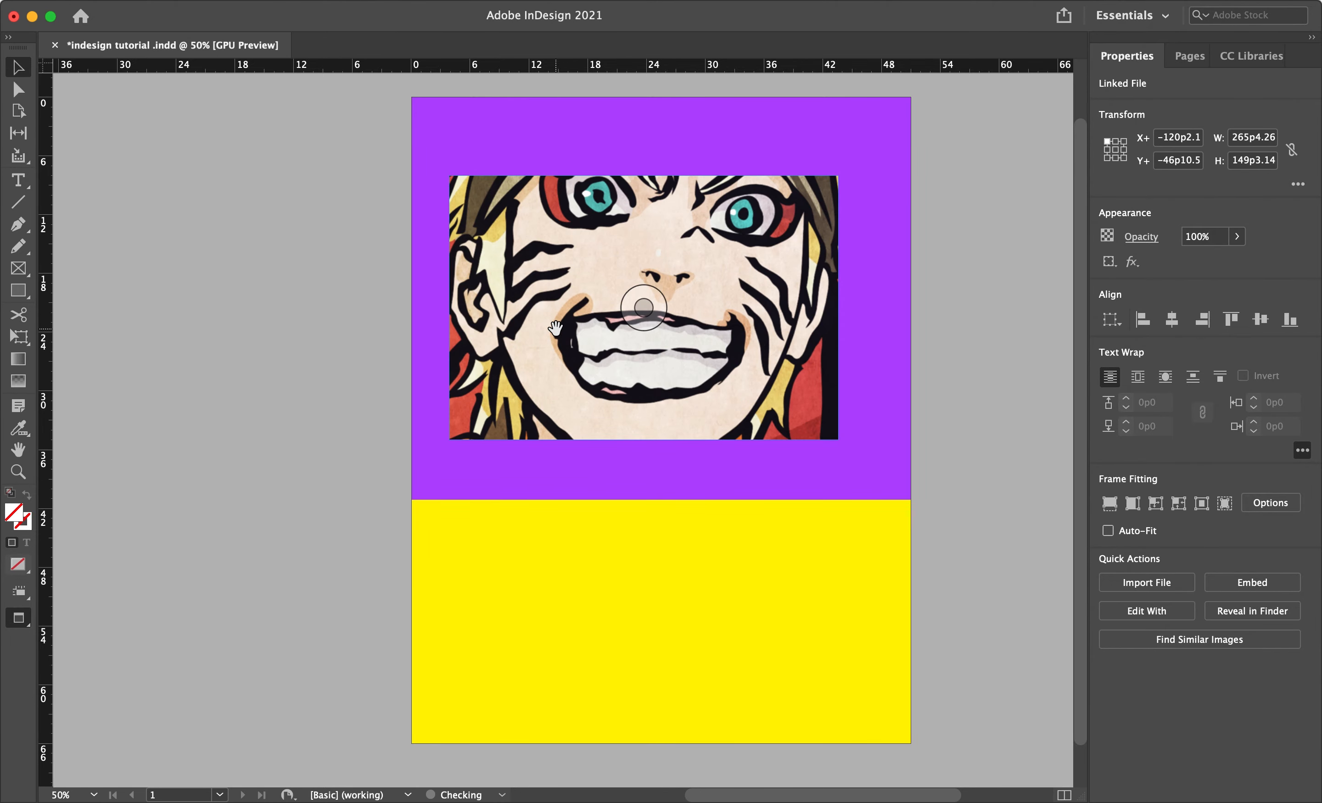
{"action": "scroll", "coordinate": [555, 328], "scroll_direction": "down", "scroll_amount": 5}
{"action": "scroll", "coordinate": [555, 328], "scroll_direction": "up", "scroll_amount": 8}
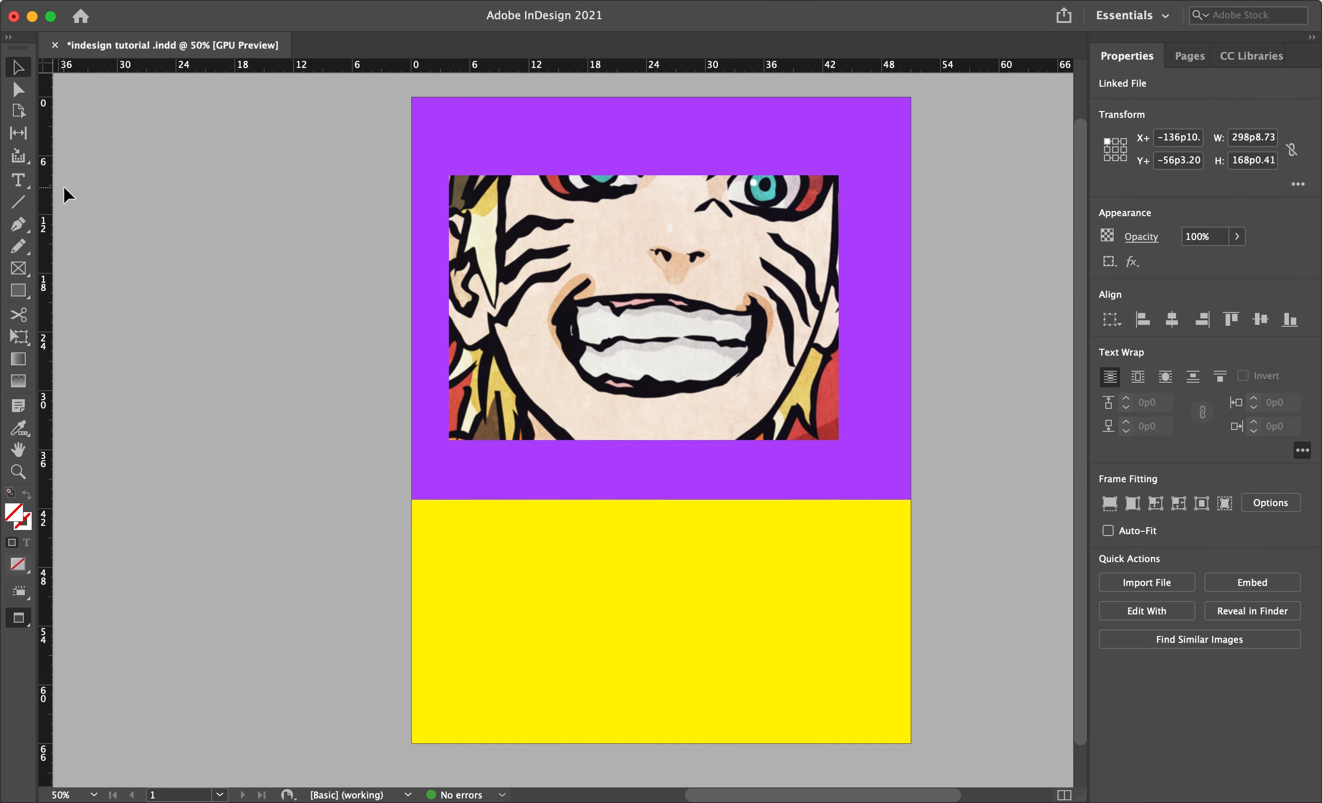
{"action": "left_click", "coordinate": [140, 300]}
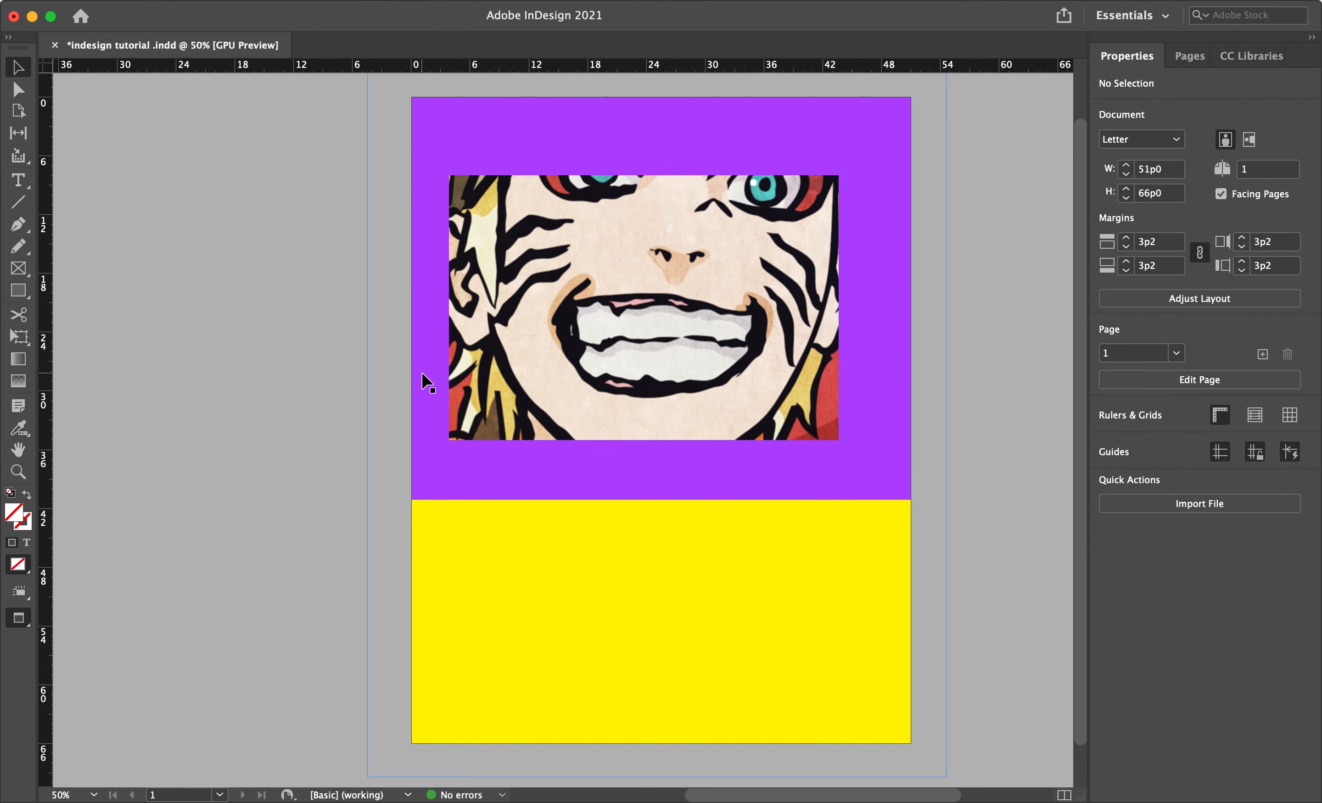
- Resize the image content to 47p10 by 27p0 so the whole artwork fills its frame's height, leaving the frame unchanged
{"action": "scroll", "coordinate": [411, 377], "scroll_direction": "up", "scroll_amount": 3}
{"action": "scroll", "coordinate": [394, 381], "scroll_direction": "down", "scroll_amount": 3}
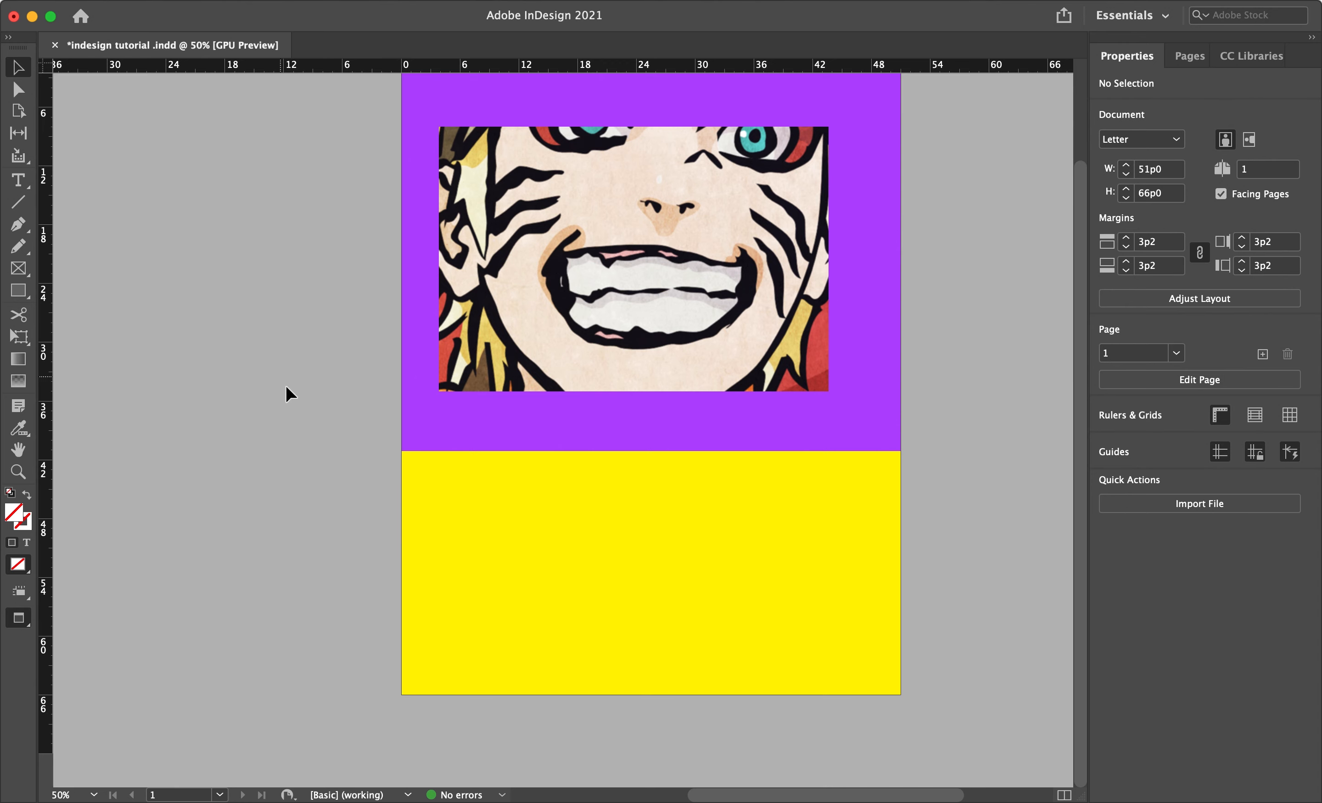
{"action": "key", "text": "super+minus"}
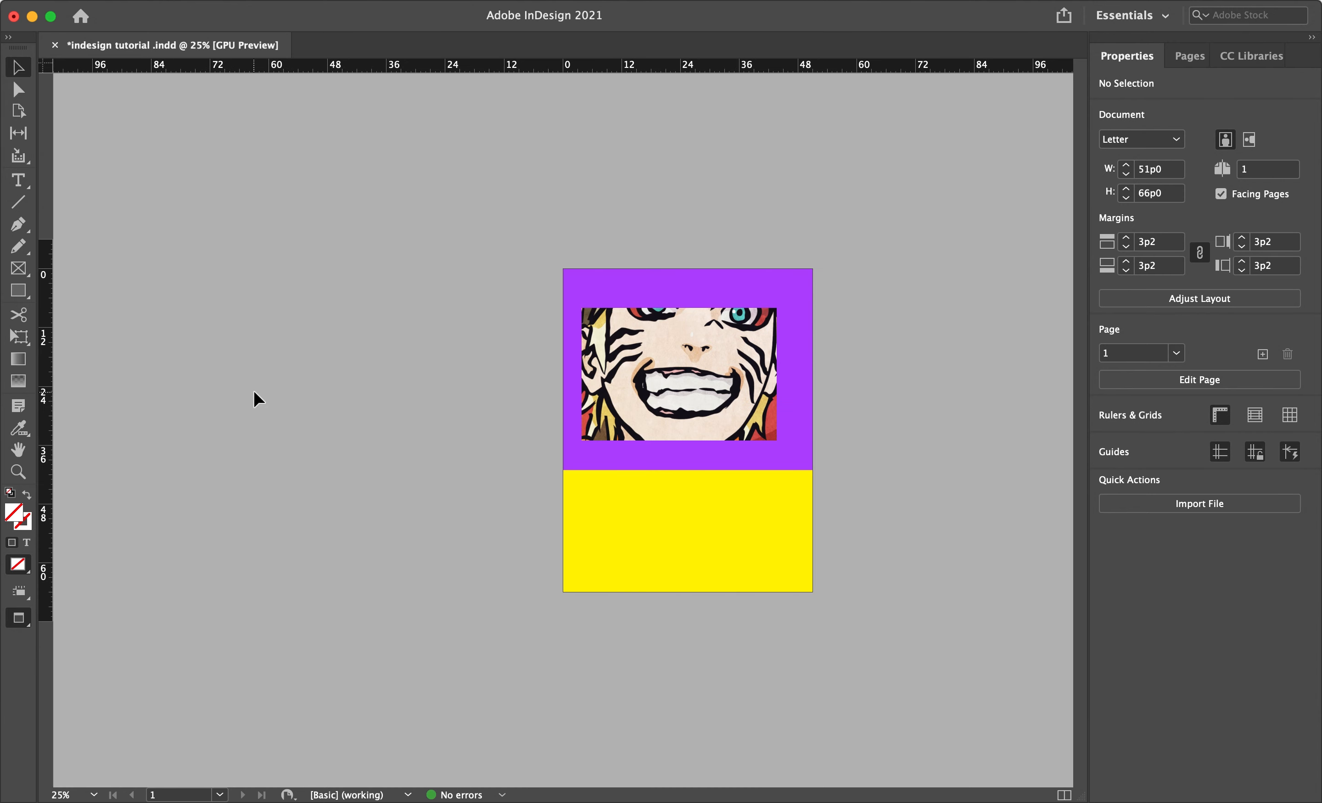
{"action": "key", "text": "super+minus"}
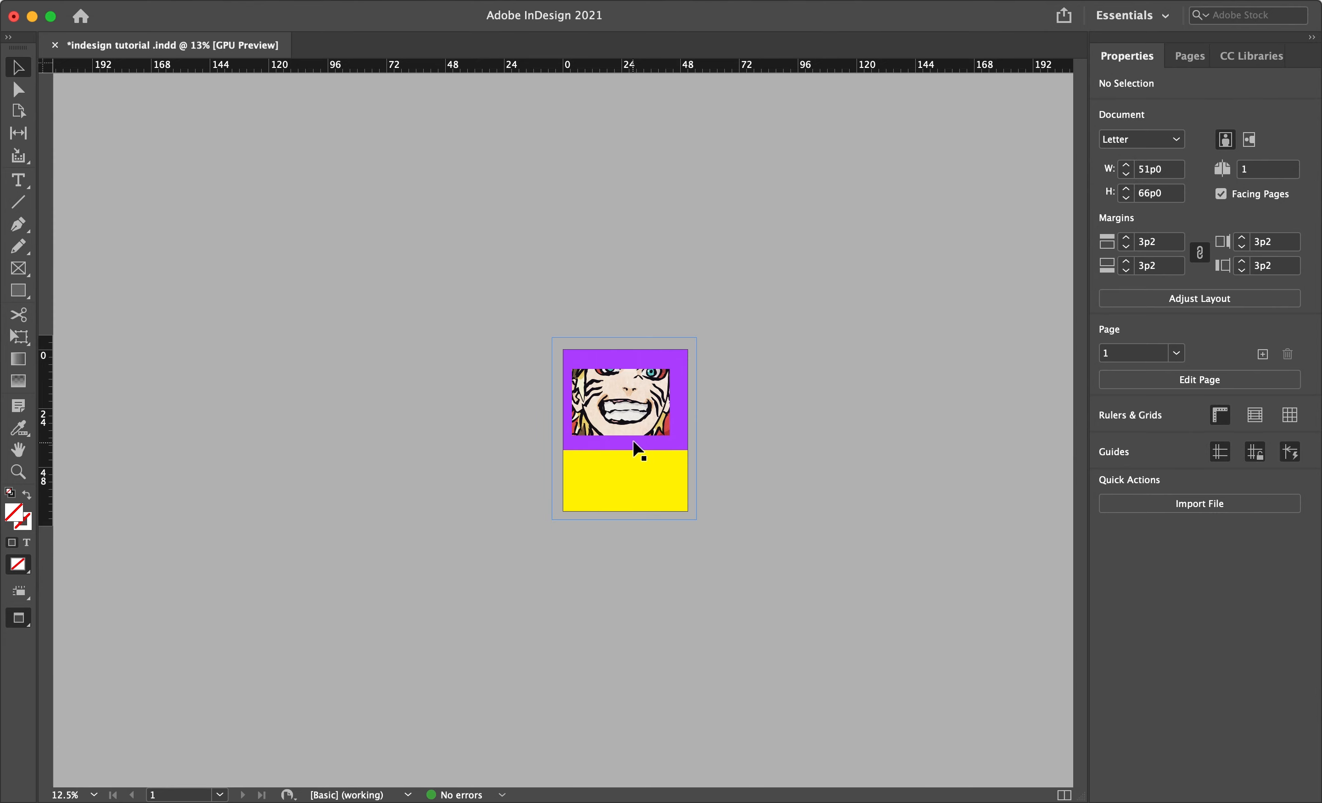
{"action": "left_click", "coordinate": [633, 410]}
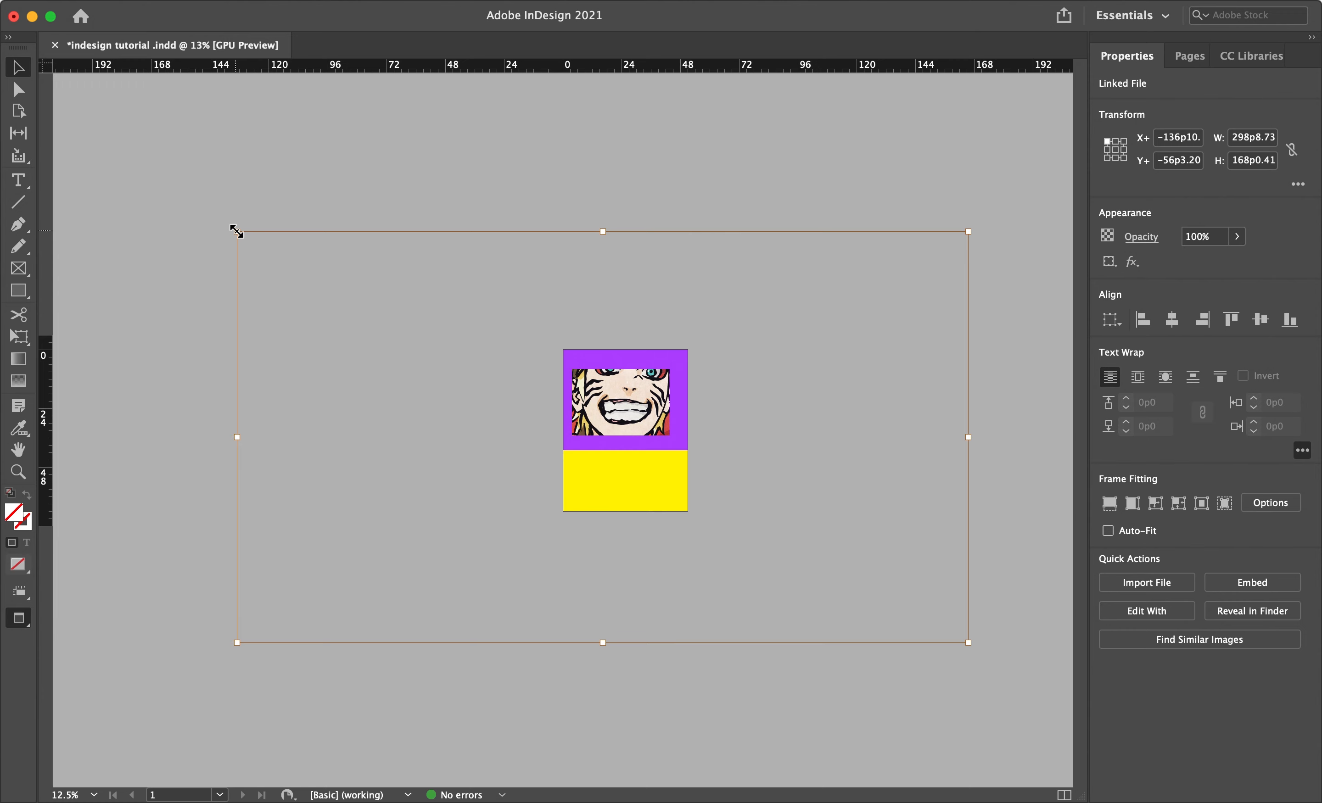
{"action": "key", "text": "w"}
{"action": "key", "text": "w"}
{"action": "left_click_drag", "start_coordinate": [237, 231], "coordinate": [563, 364]}
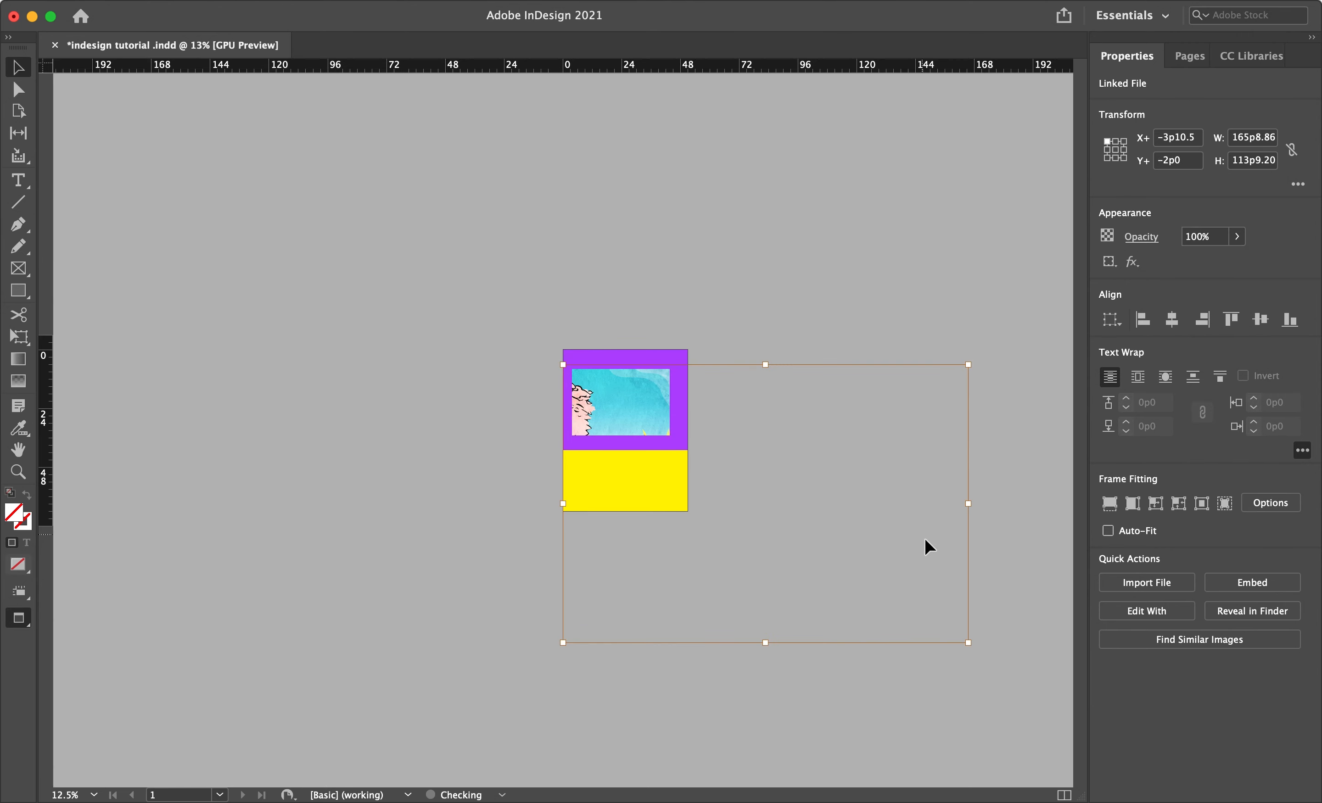
{"action": "left_click_drag", "start_coordinate": [967, 642], "coordinate": [680, 435]}
{"action": "left_click_drag", "start_coordinate": [416, 290], "coordinate": [563, 369]}
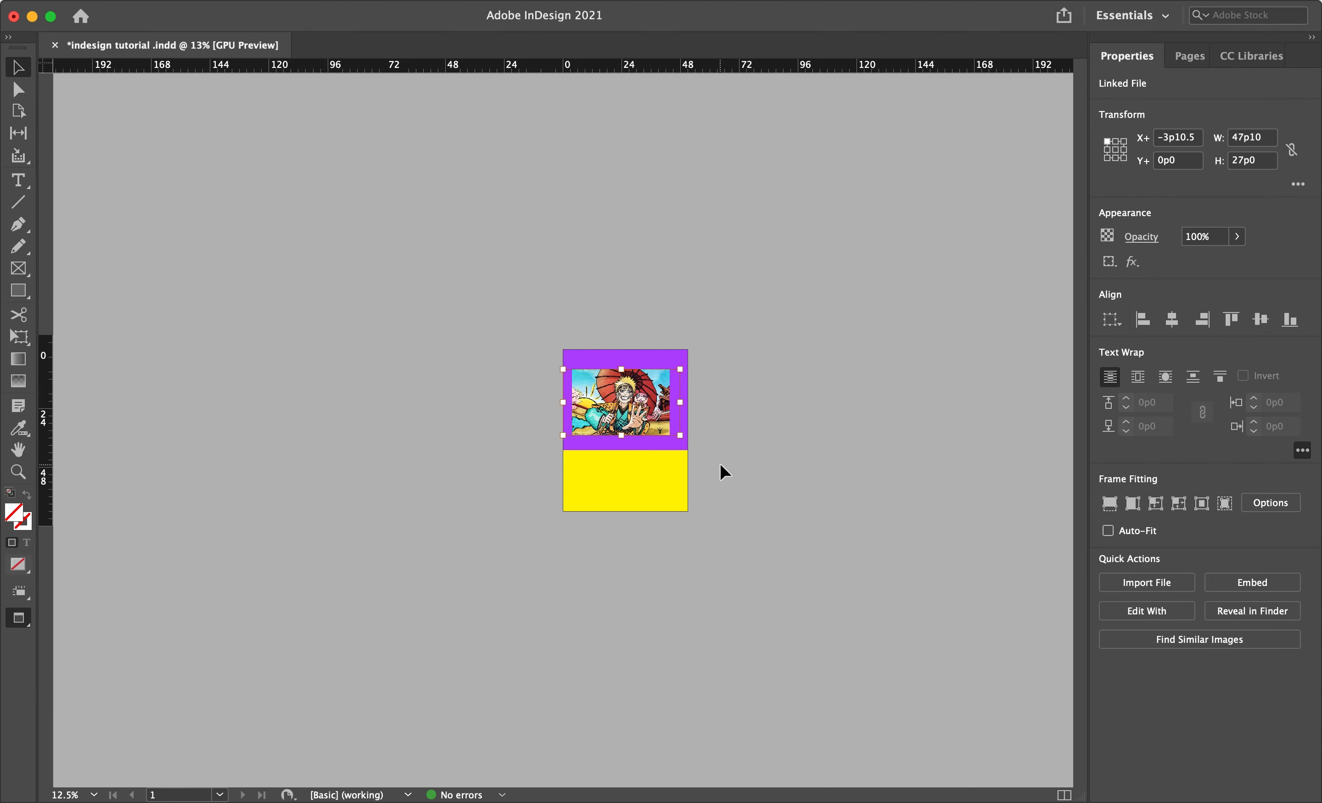
{"action": "left_click", "coordinate": [824, 396]}
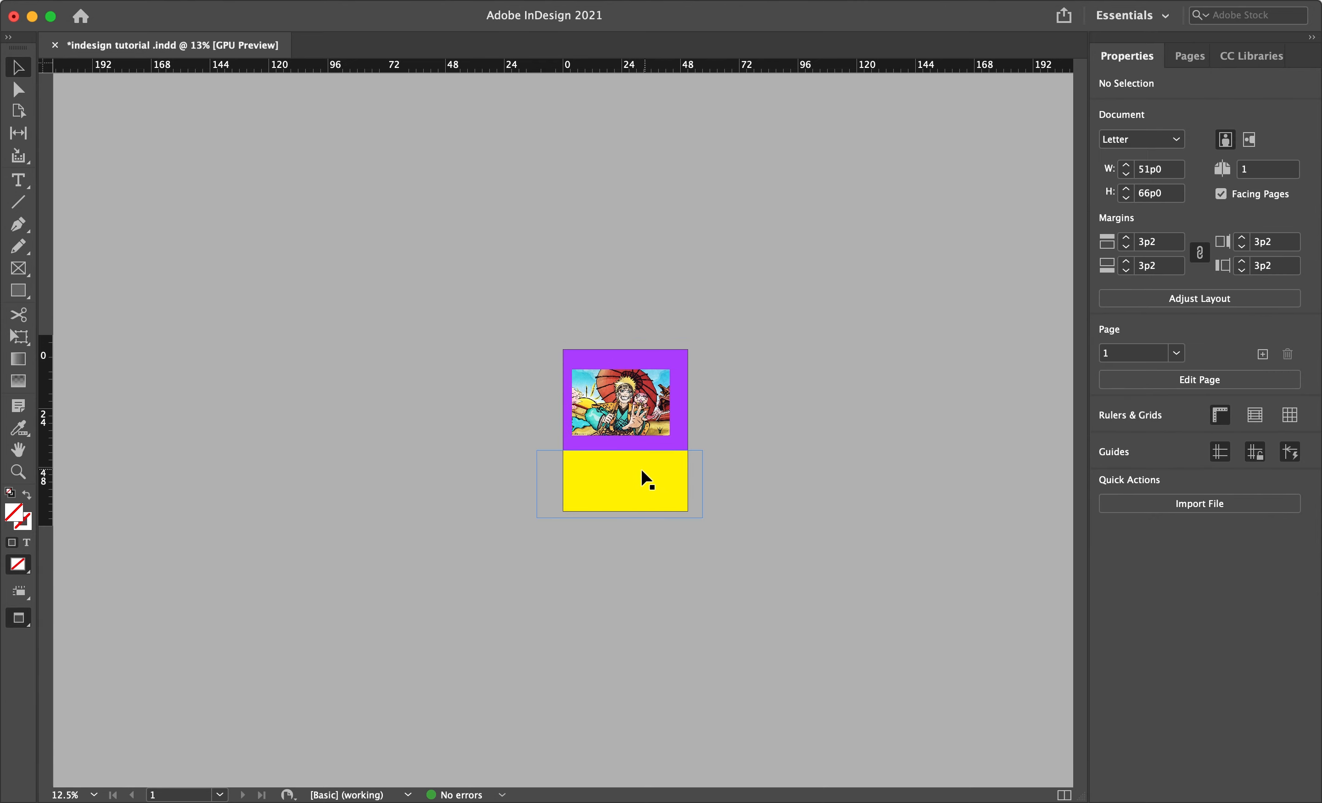
- Rotate the picture frame together with its image clockwise and back until it tilts slightly counterclockwise
{"action": "key", "text": "super+minus"}
{"action": "key", "text": "super+equal"}
{"action": "key", "text": "super+equal"}
{"action": "key", "text": "super+equal"}
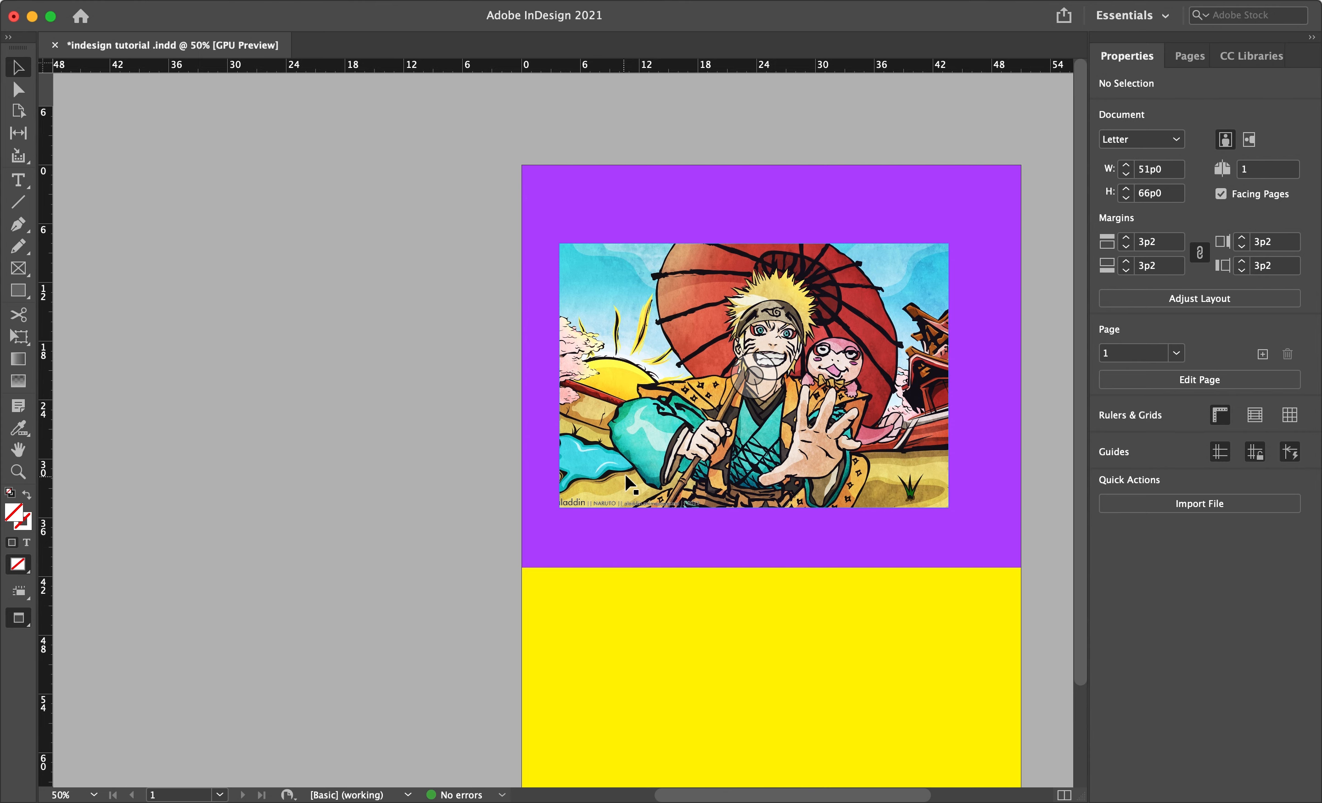
{"action": "scroll", "coordinate": [687, 465], "scroll_direction": "right", "scroll_amount": 3}
{"action": "scroll", "coordinate": [687, 465], "scroll_direction": "down", "scroll_amount": 1}
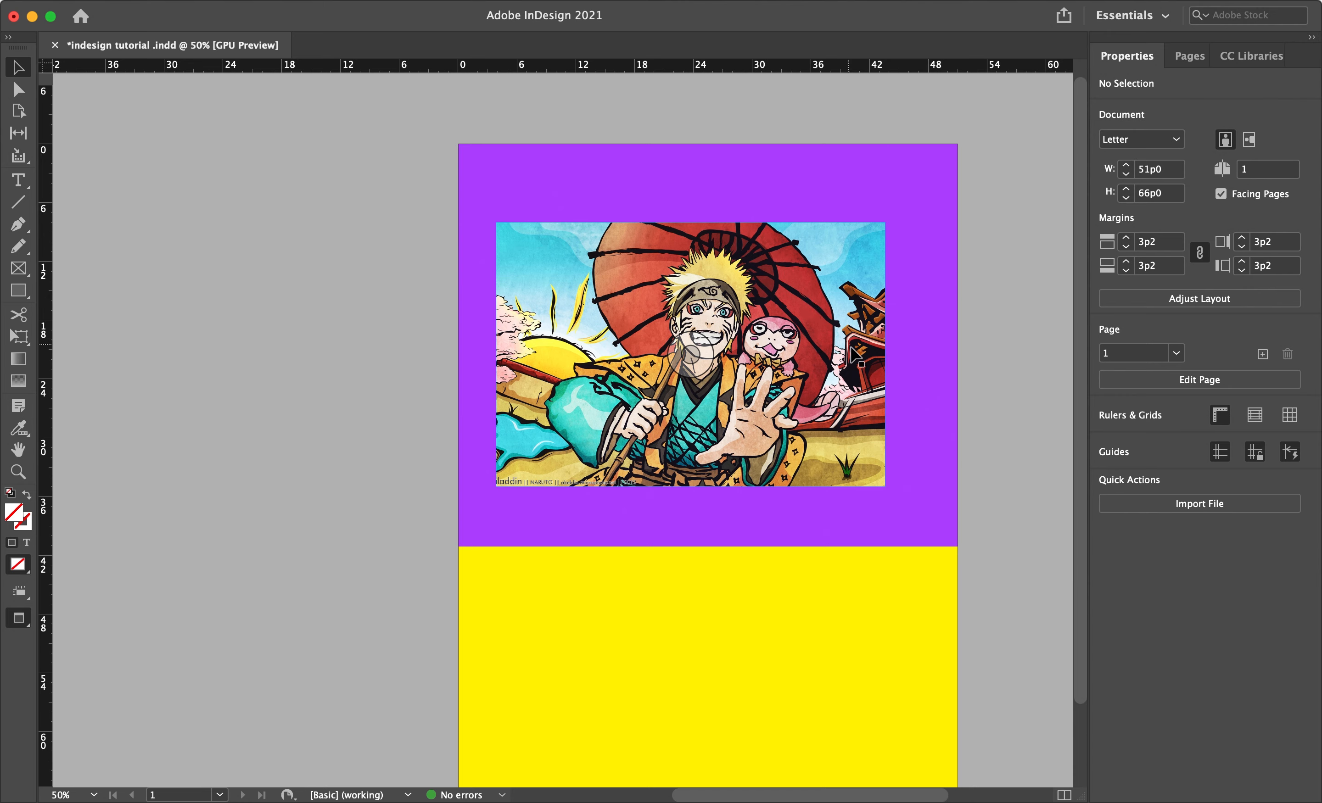
{"action": "left_click", "coordinate": [516, 325]}
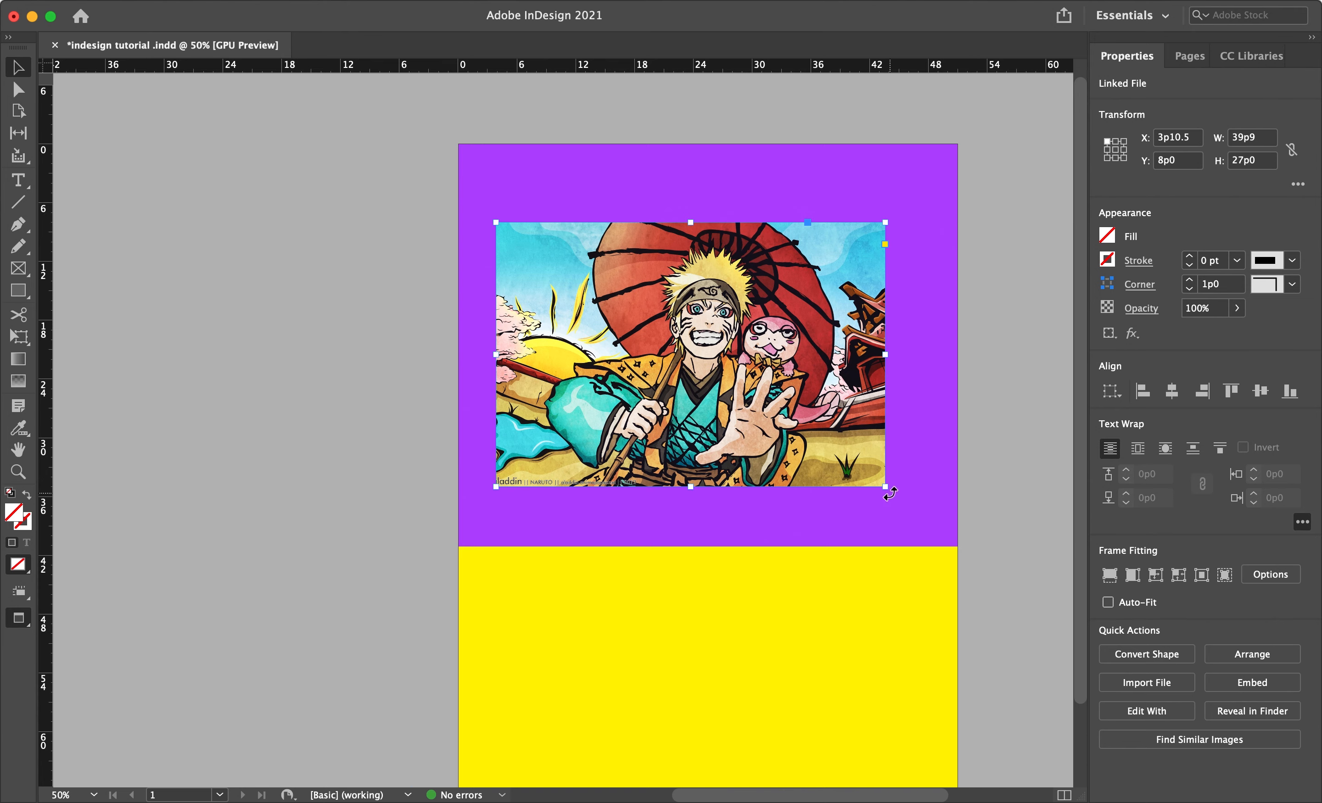
{"action": "left_click_drag", "start_coordinate": [890, 492], "coordinate": [861, 551]}
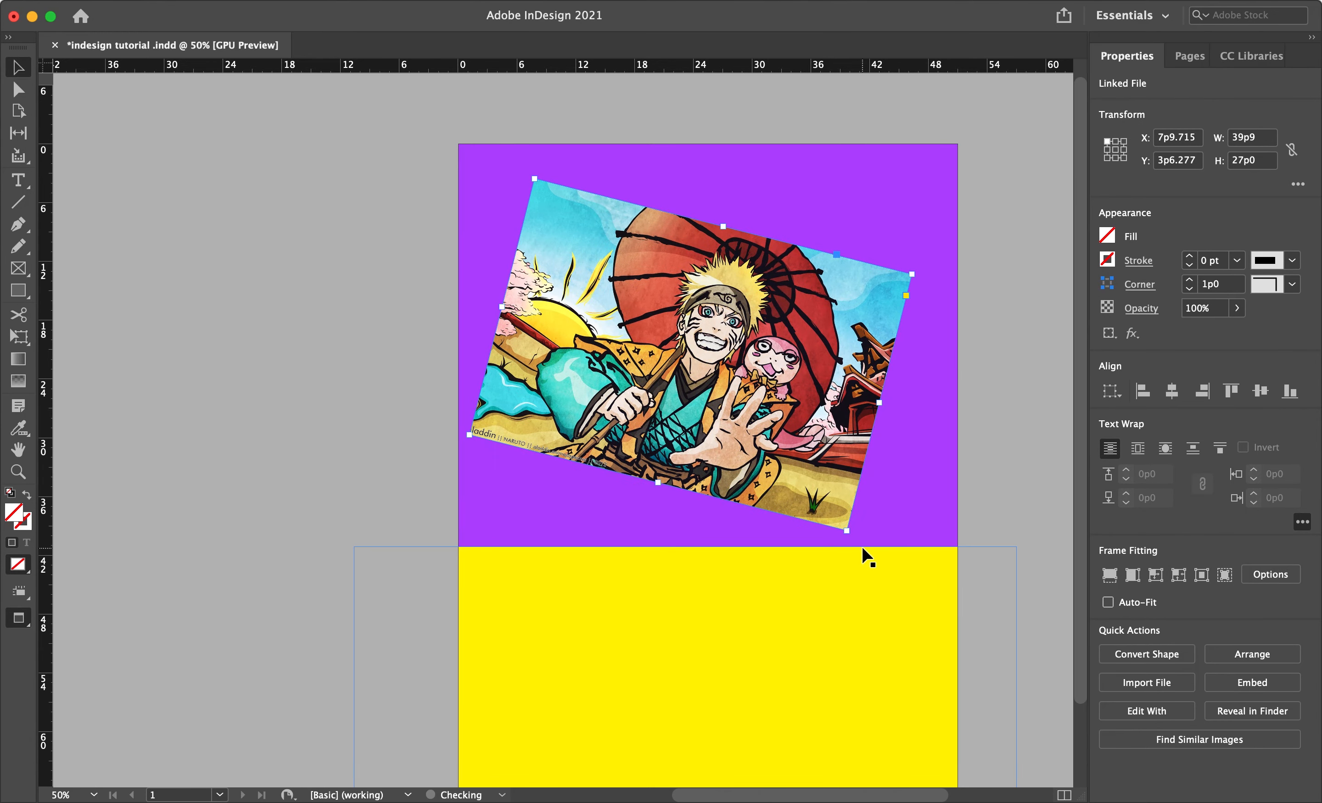
{"action": "left_click_drag", "start_coordinate": [848, 536], "coordinate": [894, 459]}
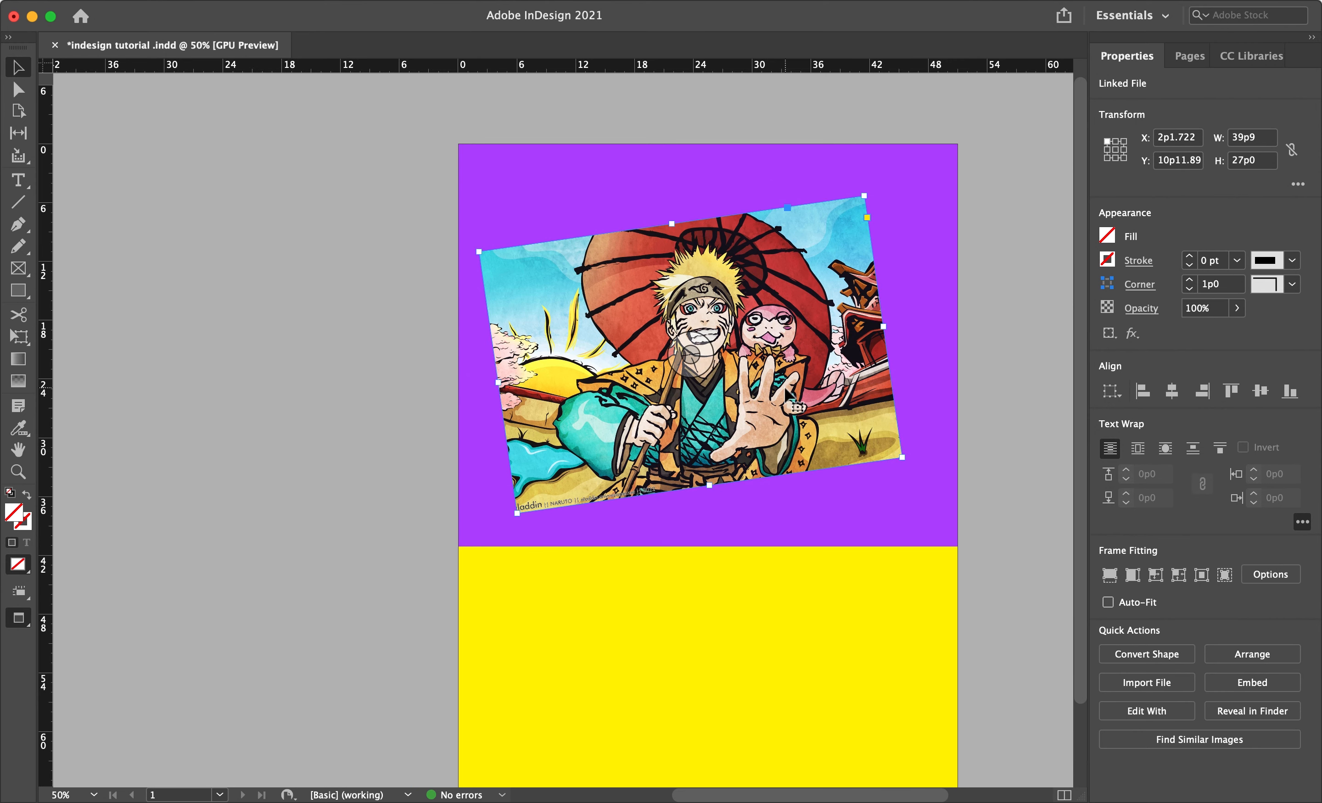
- Rotate only the image content inside the tilted frame steeply counterclockwise, keeping the frame in place
{"action": "scroll", "coordinate": [246, 493], "scroll_direction": "down", "scroll_amount": 2}
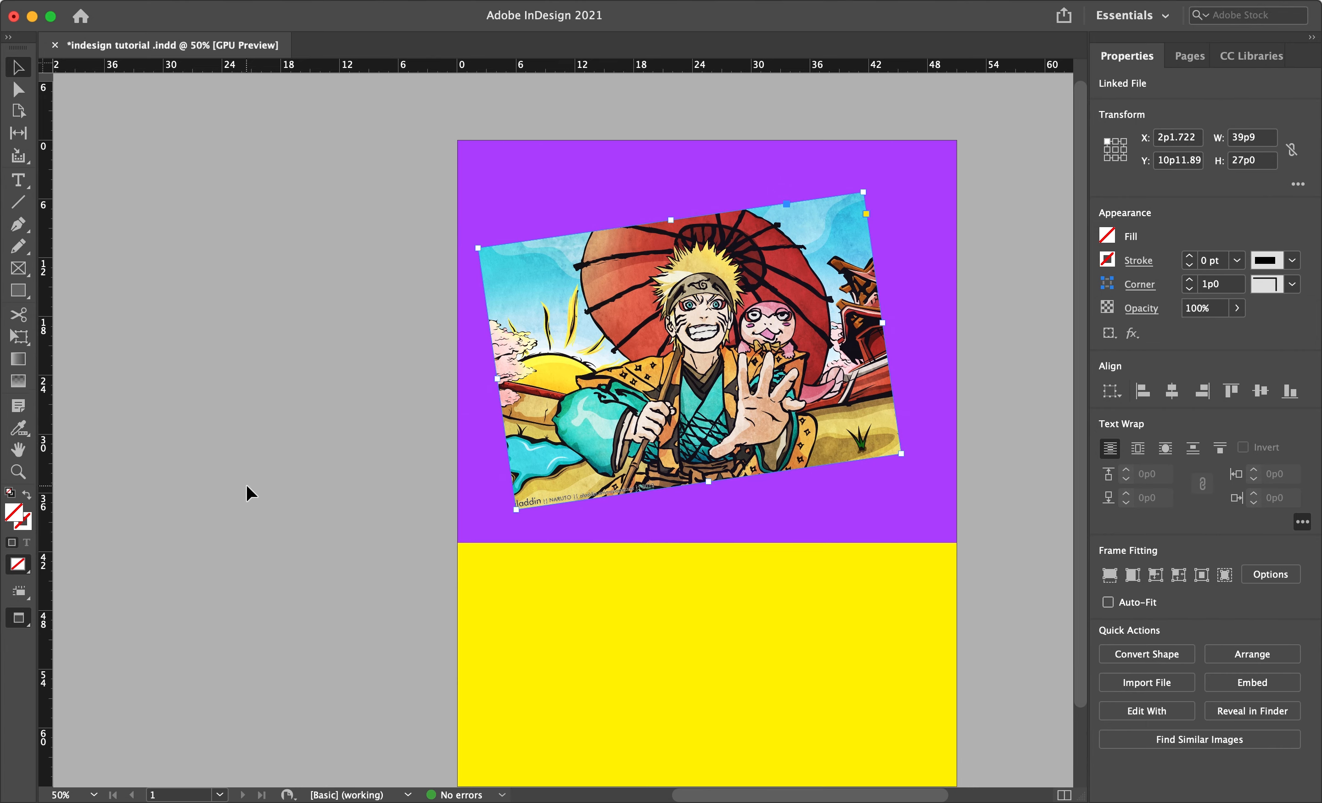
{"action": "double_click", "coordinate": [575, 265]}
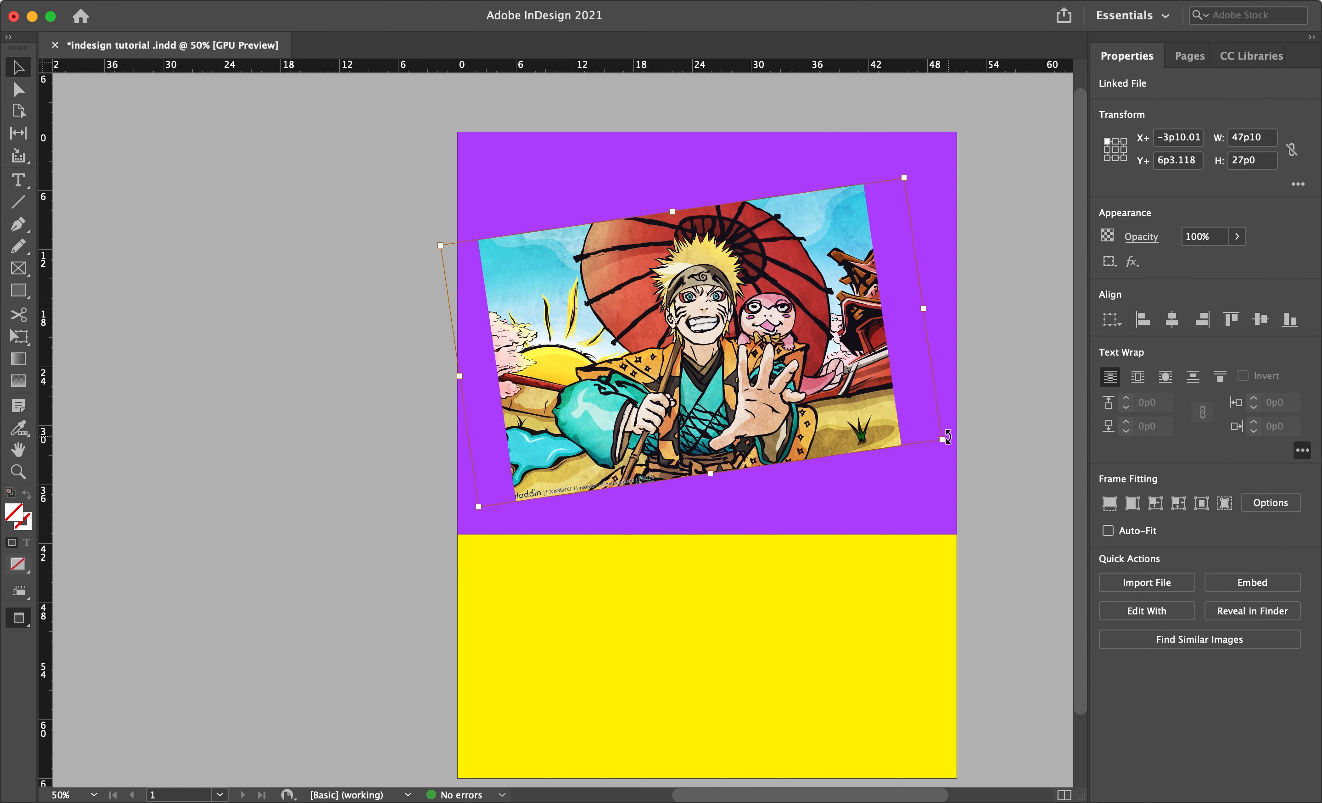
{"action": "left_click_drag", "start_coordinate": [947, 443], "coordinate": [918, 269]}
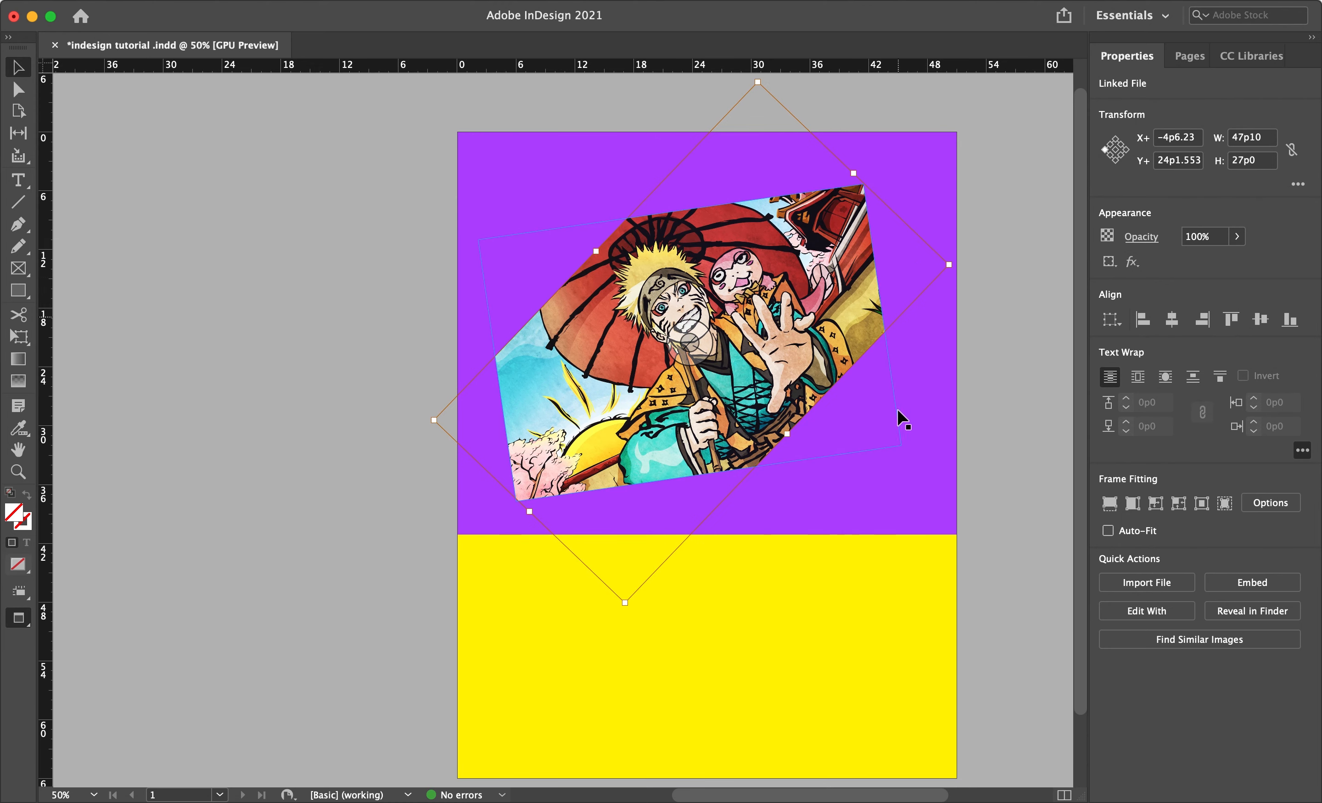
- Rotate the picture frame with its content back to roughly level on the purple area and deselect it
{"action": "left_click", "coordinate": [877, 425]}
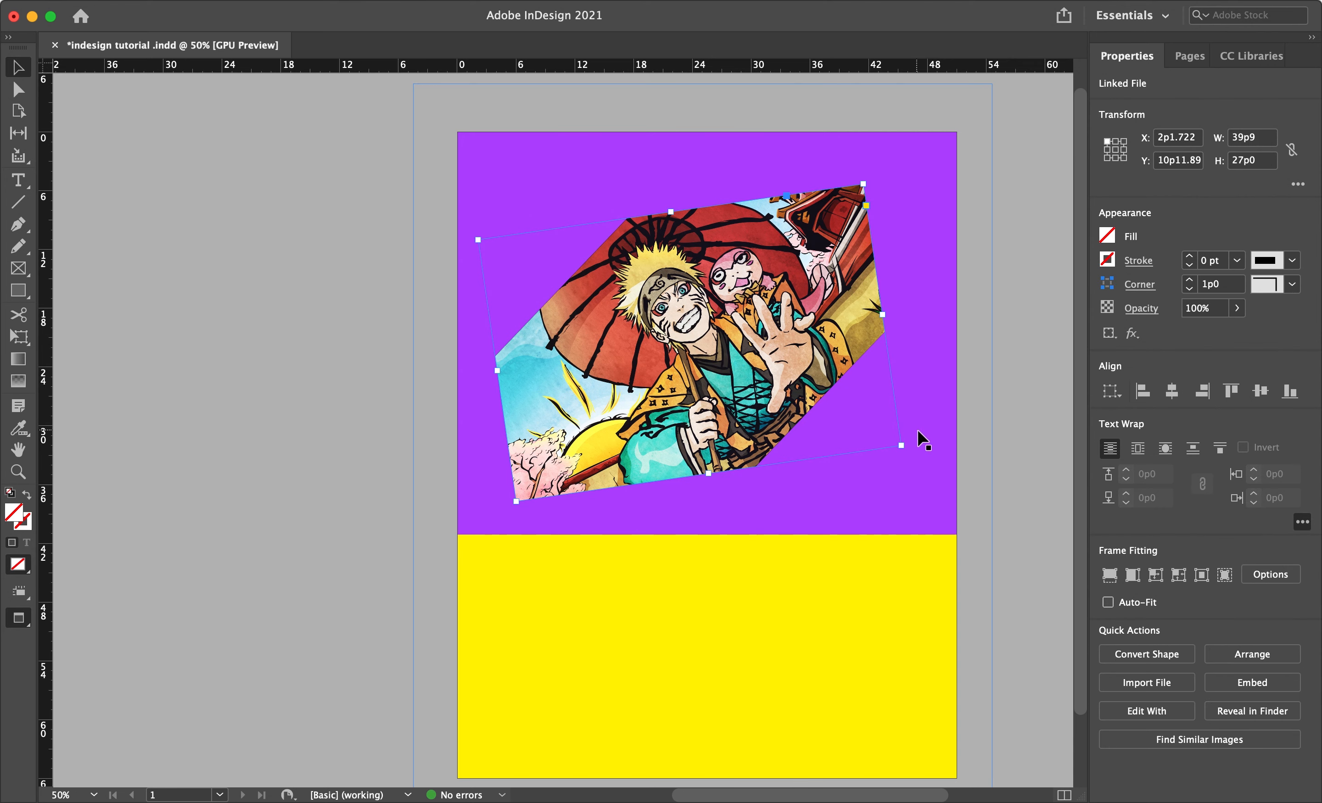
{"action": "left_click_drag", "start_coordinate": [912, 451], "coordinate": [869, 465]}
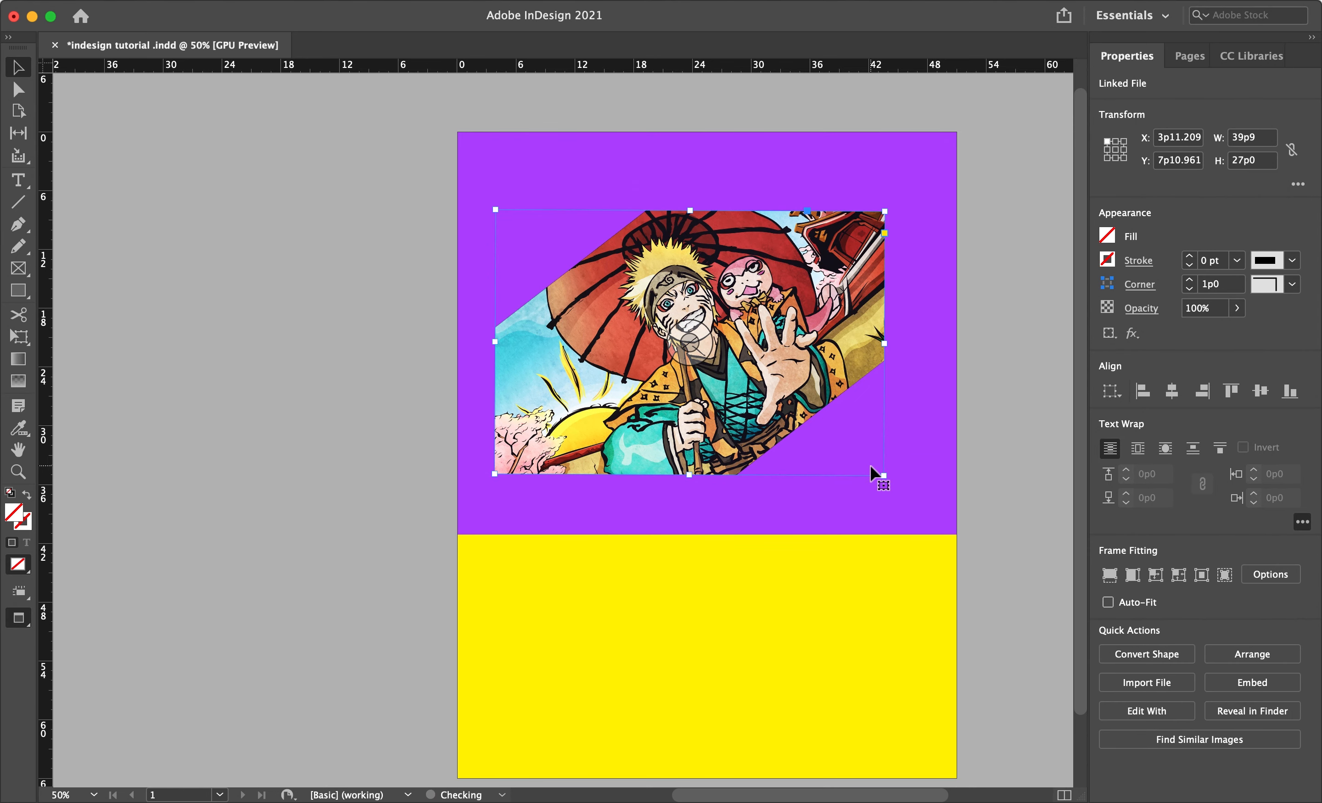
{"action": "left_click", "coordinate": [232, 351]}
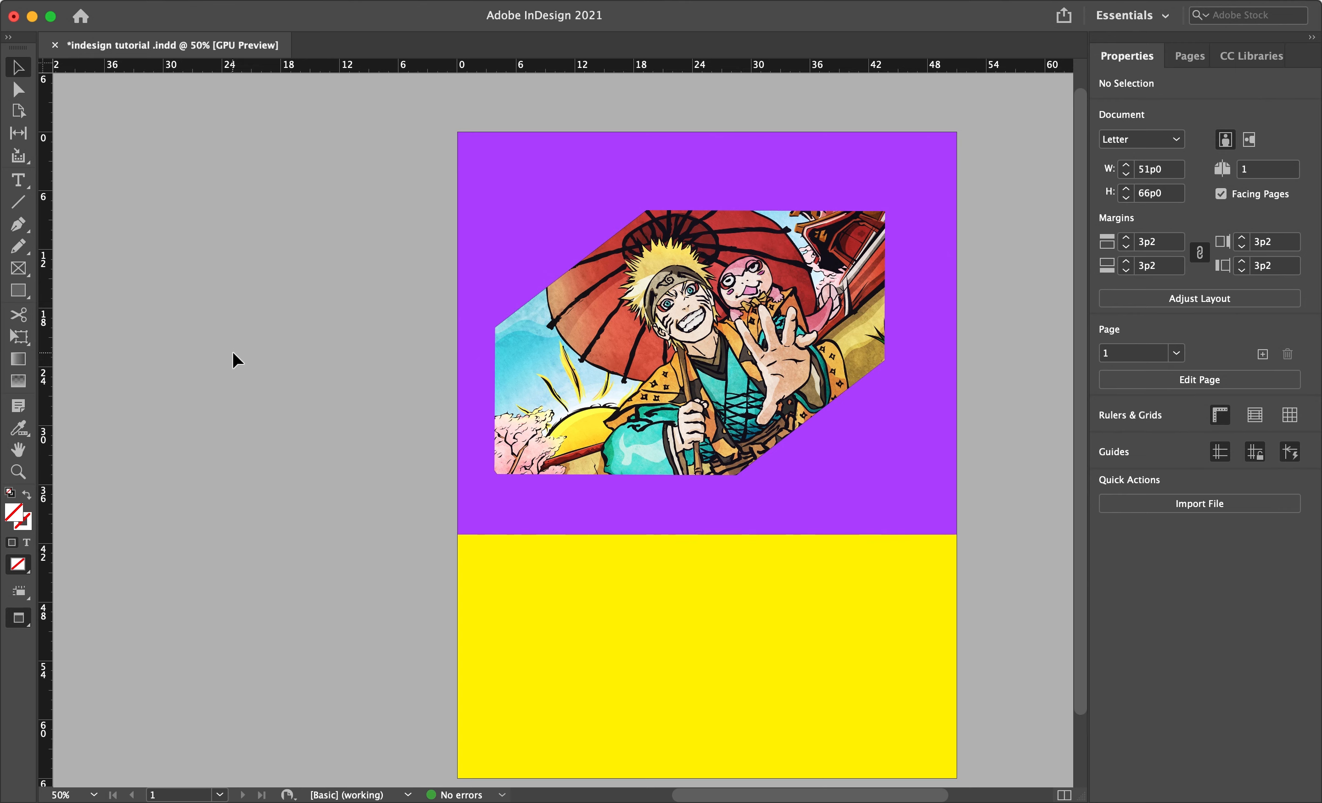
- Draw a wide text frame near the upper left of the yellow area and enter the text NARUTO
{"action": "scroll", "coordinate": [232, 351], "scroll_direction": "down", "scroll_amount": 3}
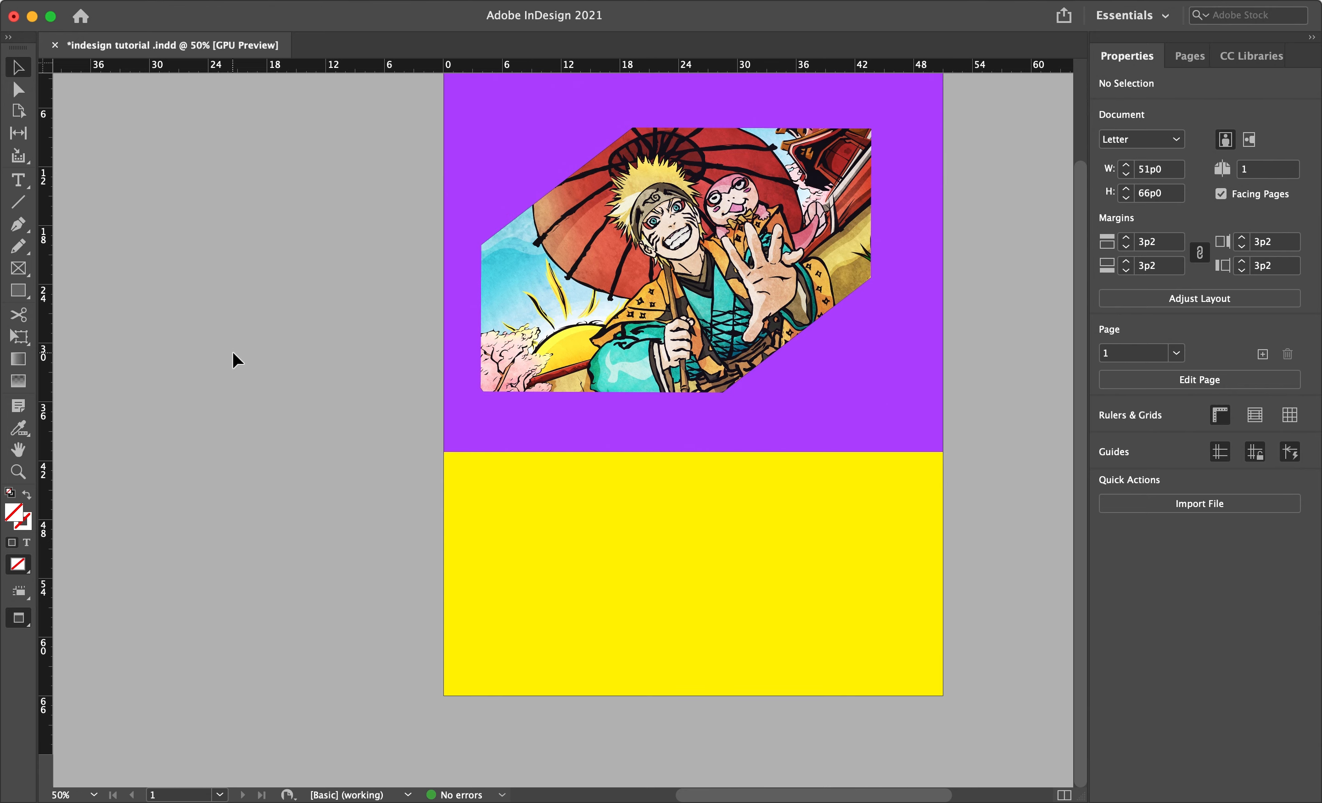
{"action": "scroll", "coordinate": [345, 499], "scroll_direction": "up", "scroll_amount": 1}
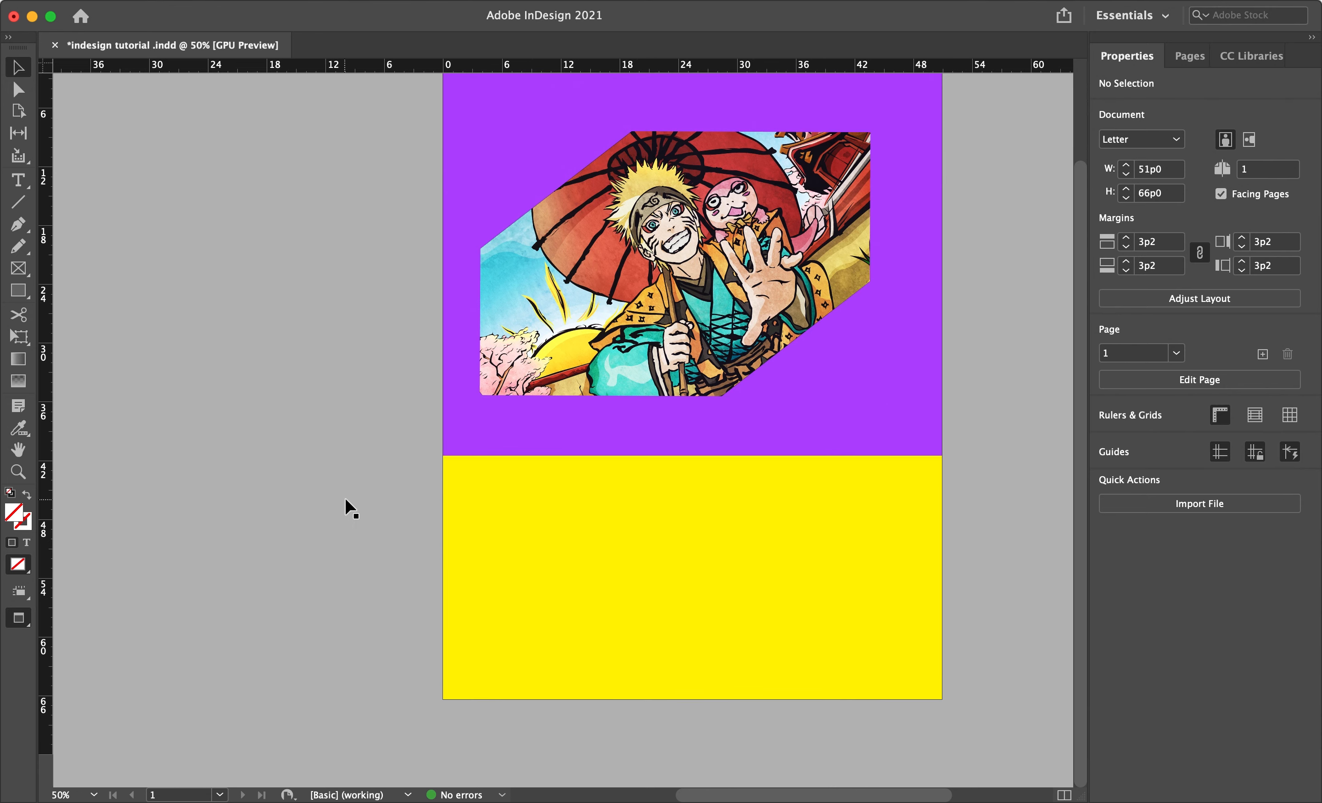
{"action": "scroll", "coordinate": [345, 499], "scroll_direction": "up", "scroll_amount": 5}
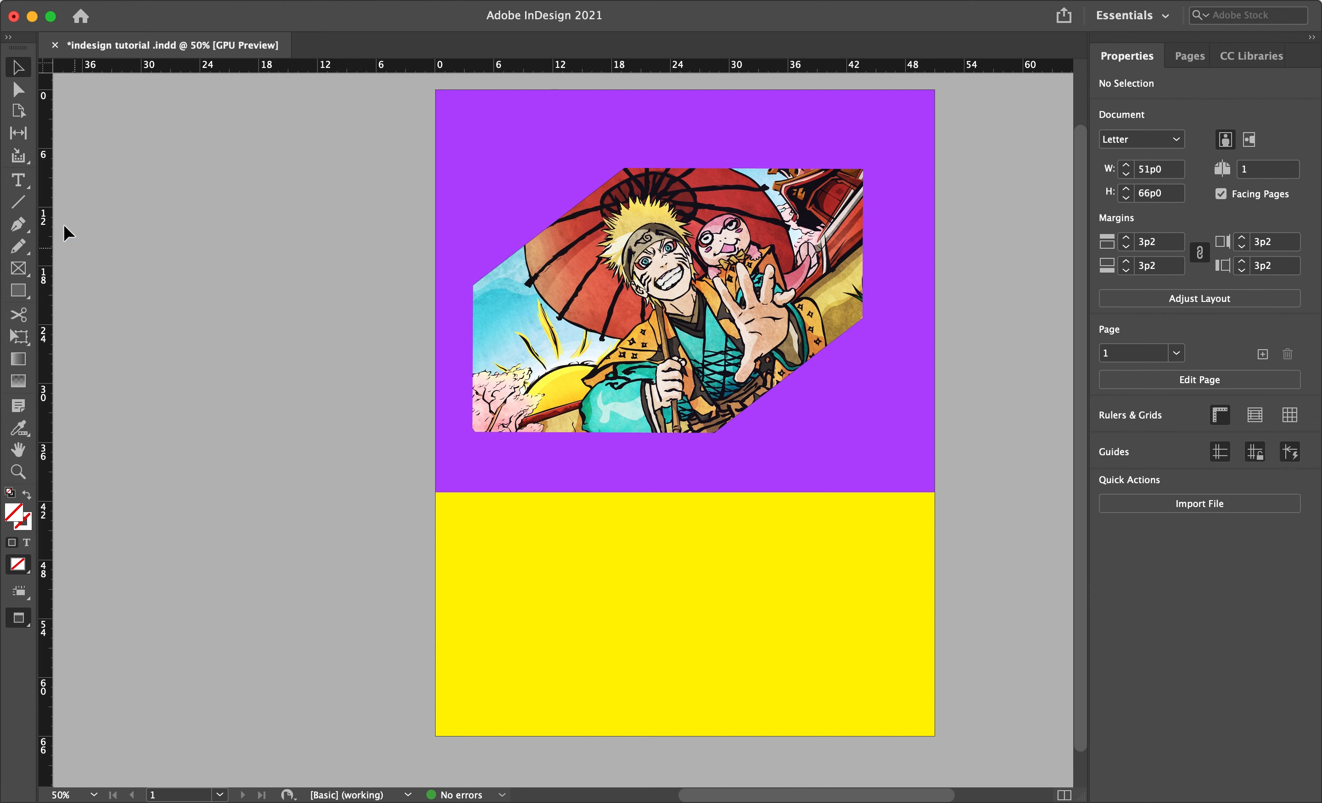
{"action": "left_click", "coordinate": [9, 182]}
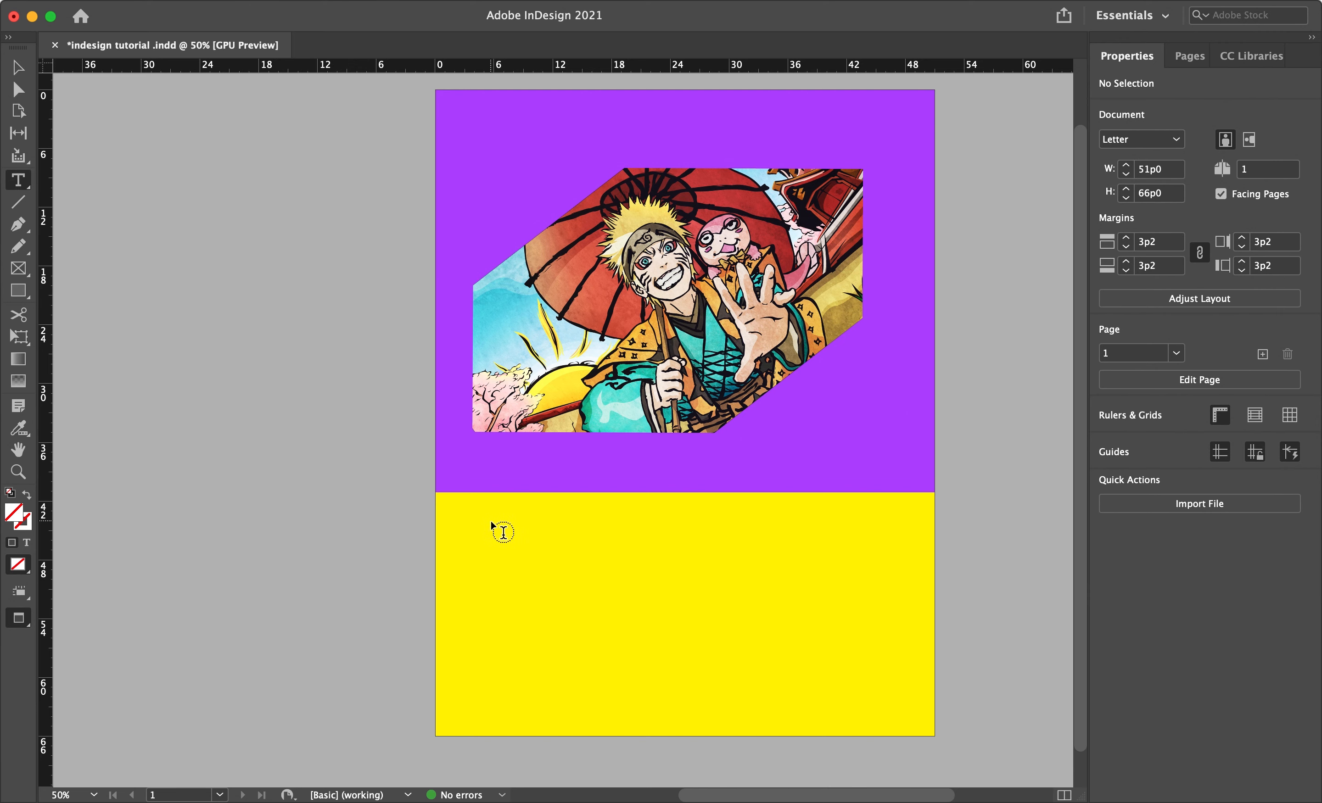
{"action": "left_click_drag", "start_coordinate": [491, 522], "coordinate": [758, 578]}
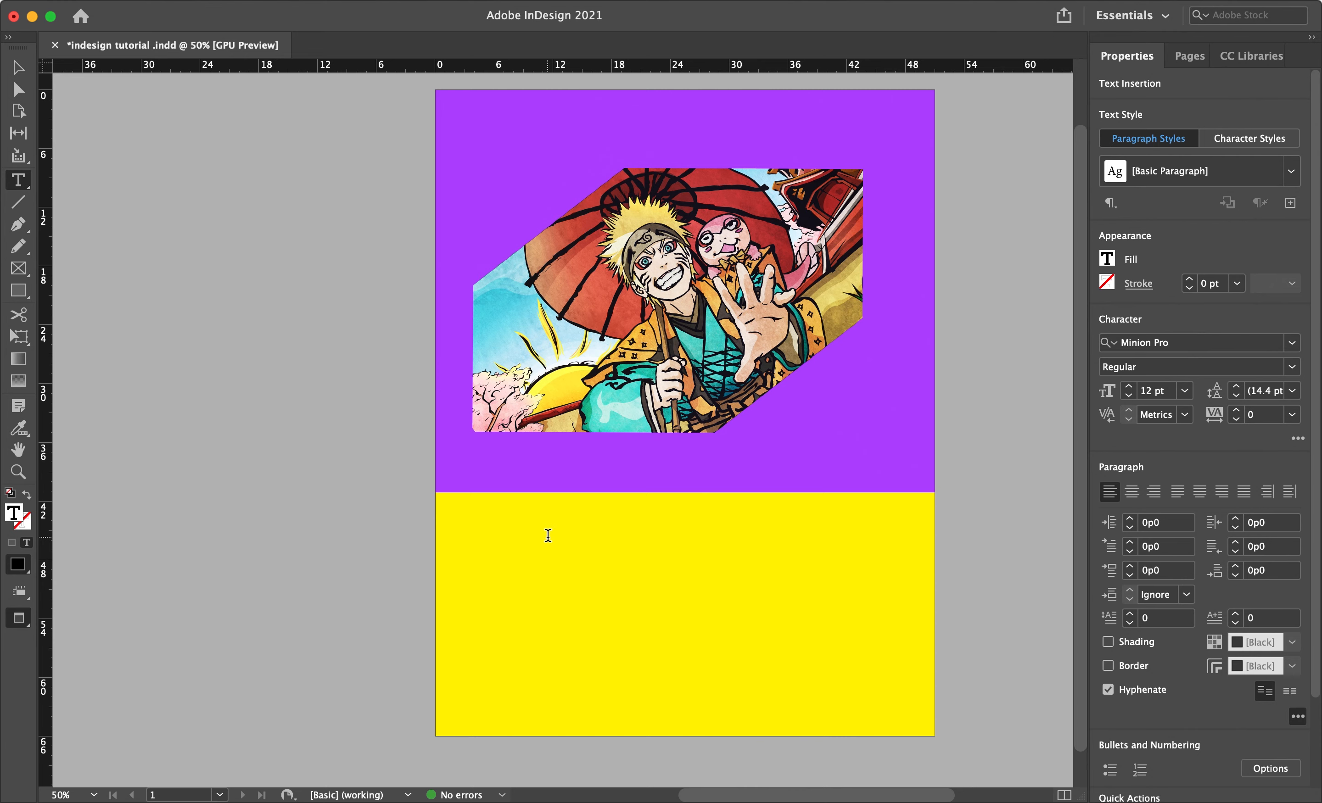
{"action": "type", "text": "NARUTO"}
- Set the font size of the NARUTO text to 25 pt
{"action": "left_click_drag", "start_coordinate": [544, 528], "coordinate": [478, 531]}
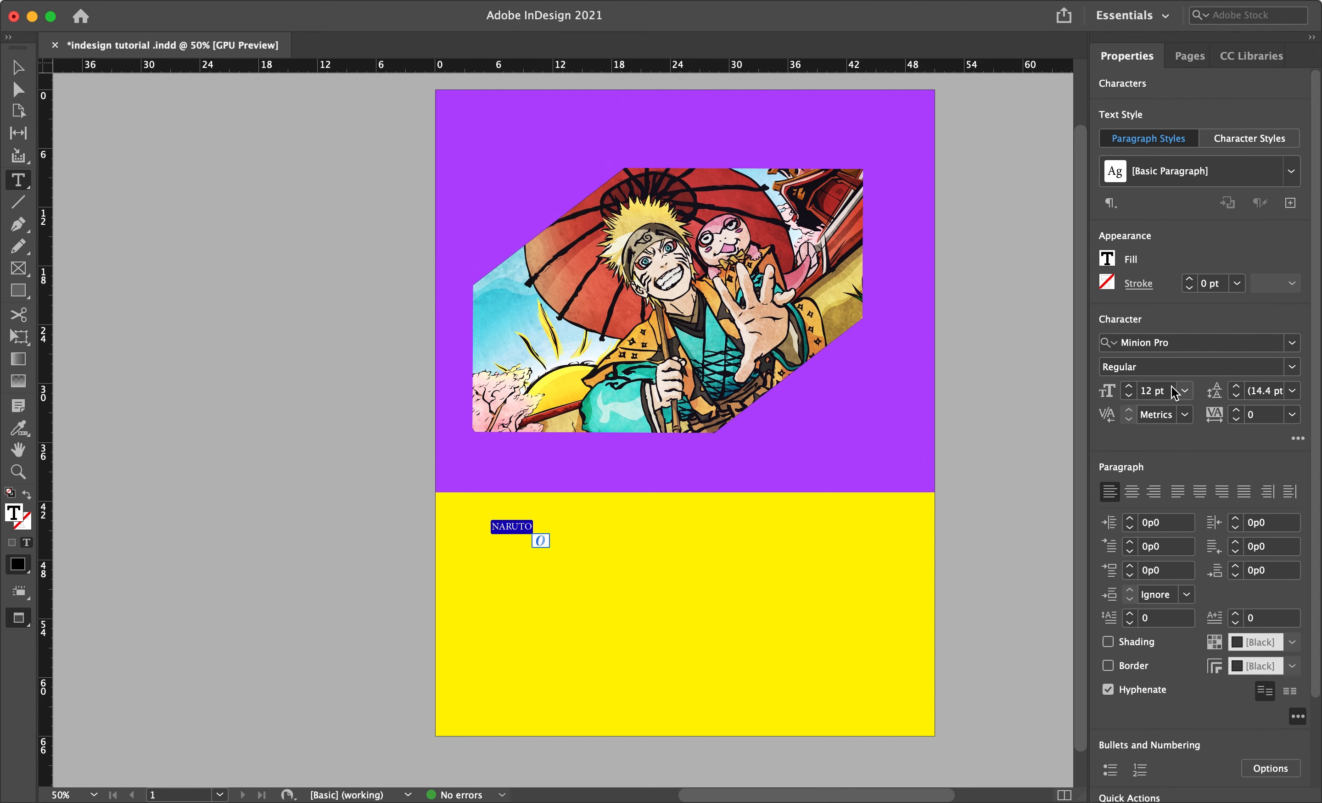
{"action": "left_click", "coordinate": [1129, 386]}
{"action": "left_click", "coordinate": [1128, 386]}
{"action": "left_click", "coordinate": [1129, 386]}
{"action": "left_click", "coordinate": [1129, 386]}
{"action": "left_click", "coordinate": [1128, 387]}
{"action": "left_click", "coordinate": [1129, 386]}
{"action": "left_click", "coordinate": [1129, 387]}
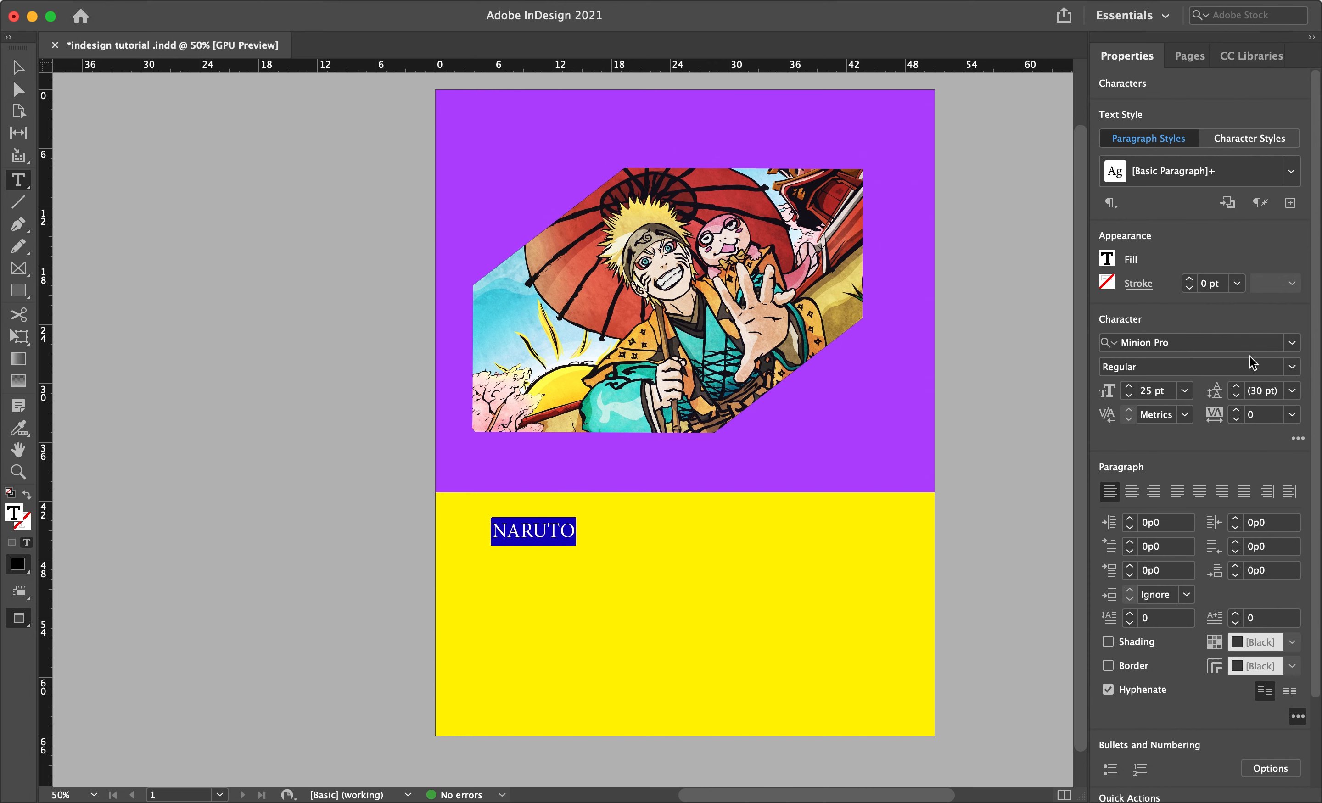
- Format the NARUTO text with the Apple Symbols font and the cyan C=100 M=0 Y=0 swatch as fill
{"action": "left_click", "coordinate": [1293, 342]}
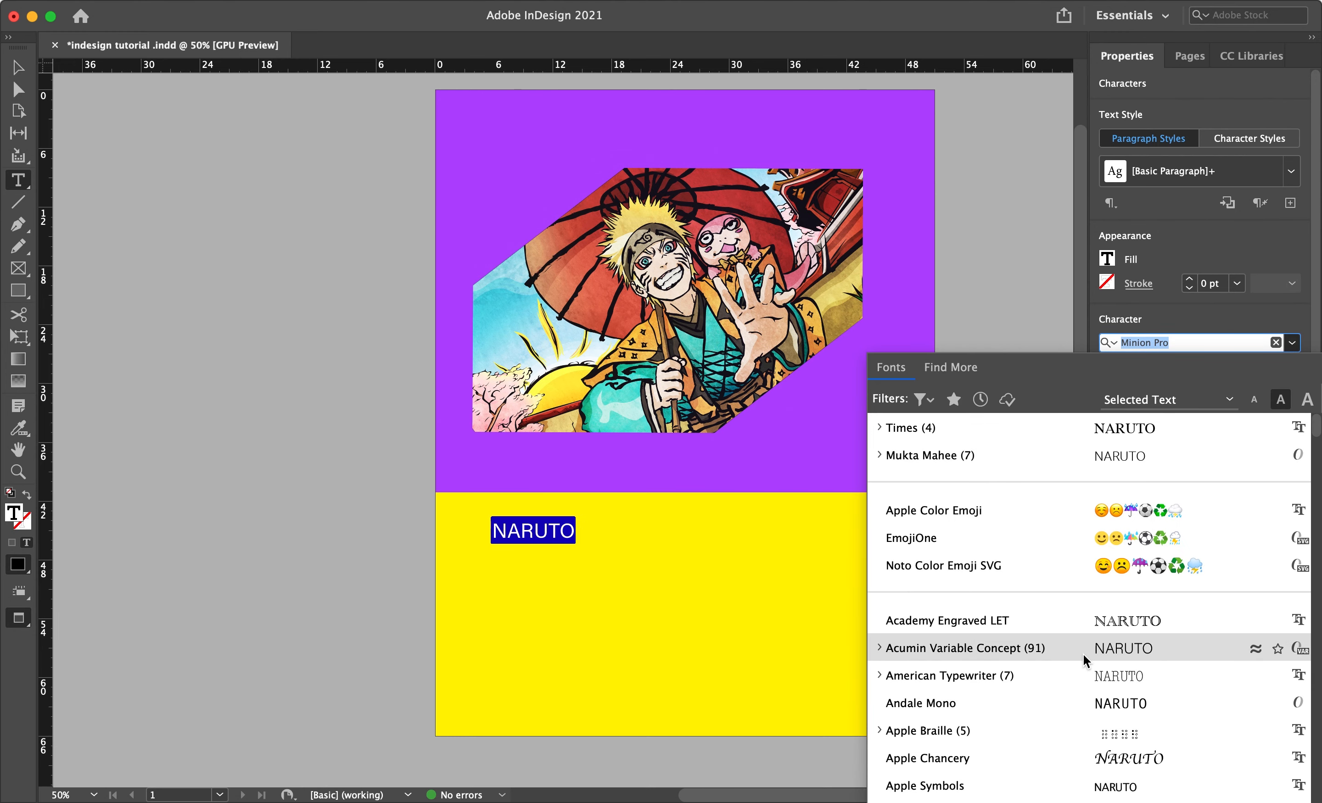
{"action": "left_click", "coordinate": [1107, 789]}
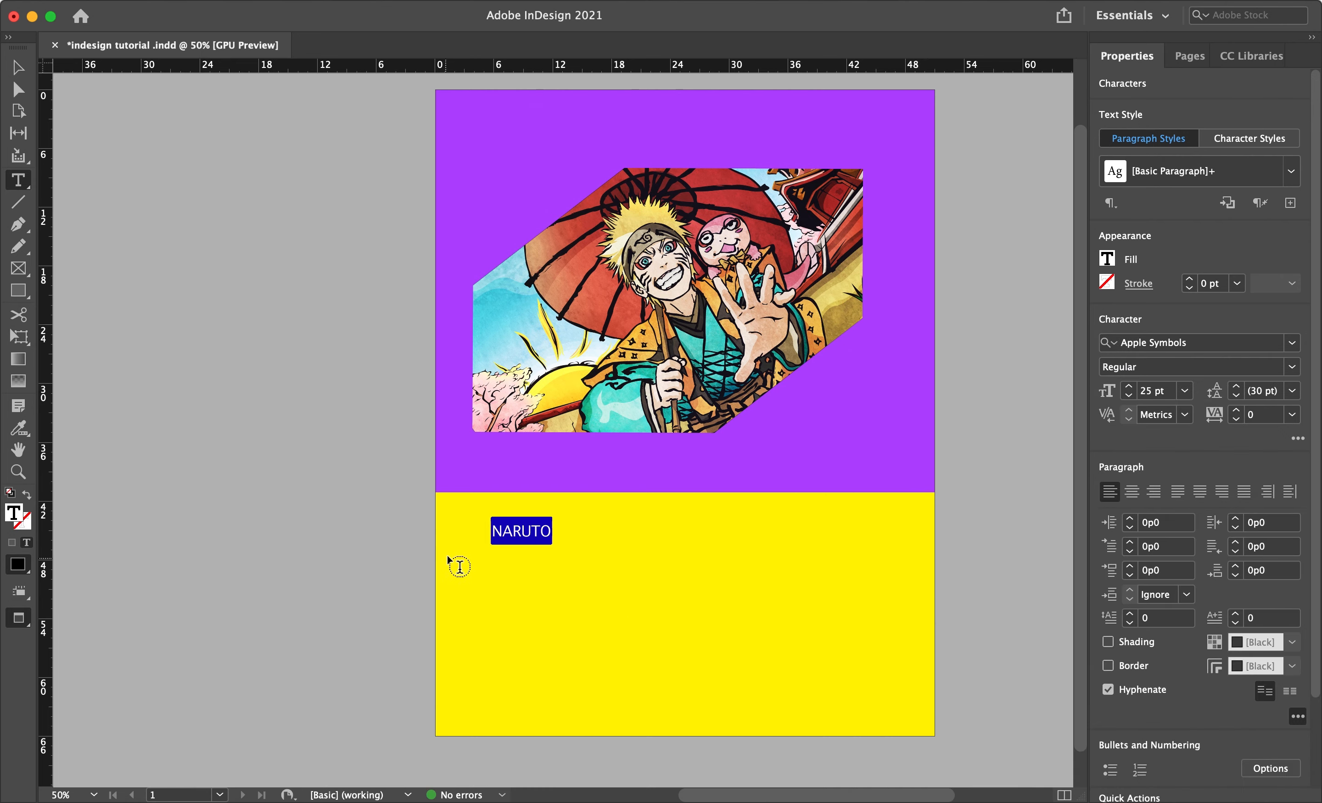
{"action": "left_click", "coordinate": [1126, 262]}
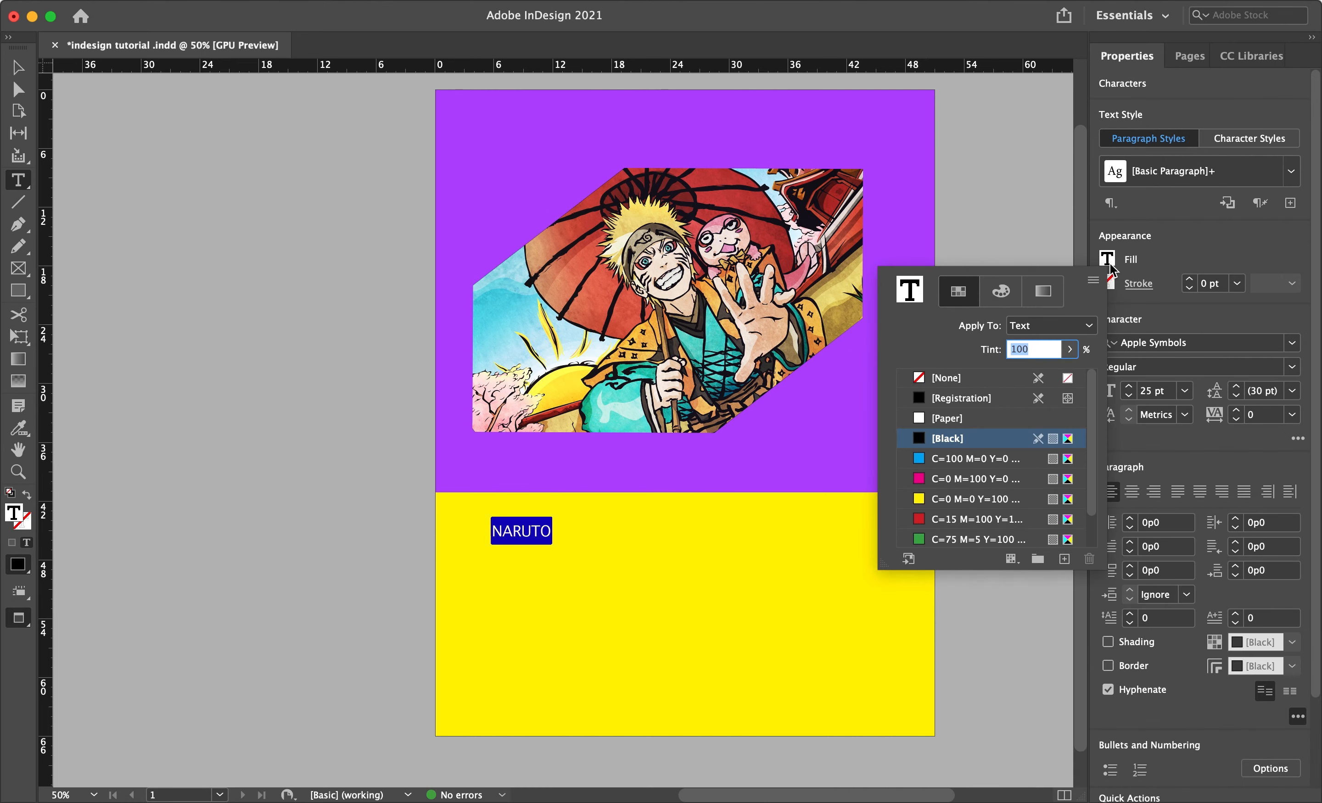
{"action": "left_click", "coordinate": [987, 458]}
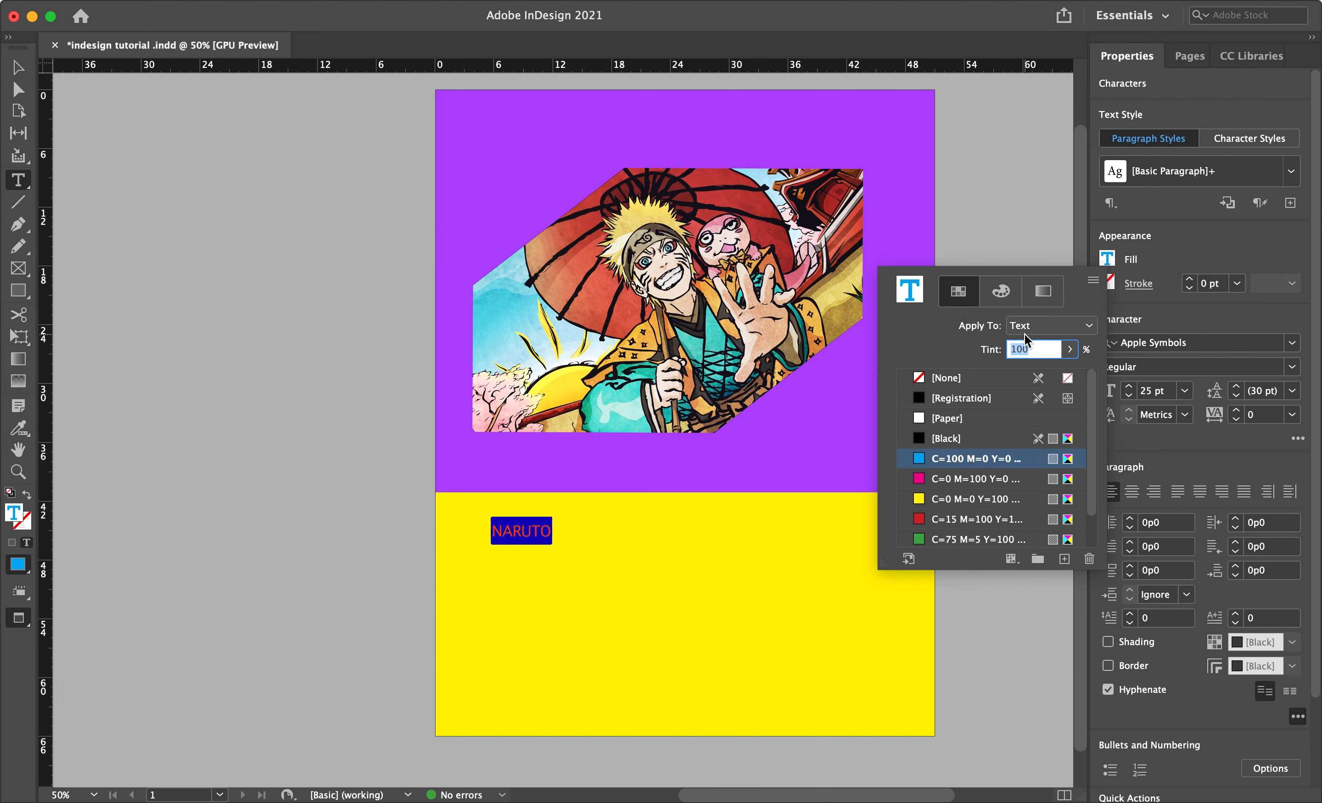
- Finish editing the NARUTO text and deselect its frame
{"action": "left_click", "coordinate": [991, 233]}
{"action": "left_click", "coordinate": [719, 555]}
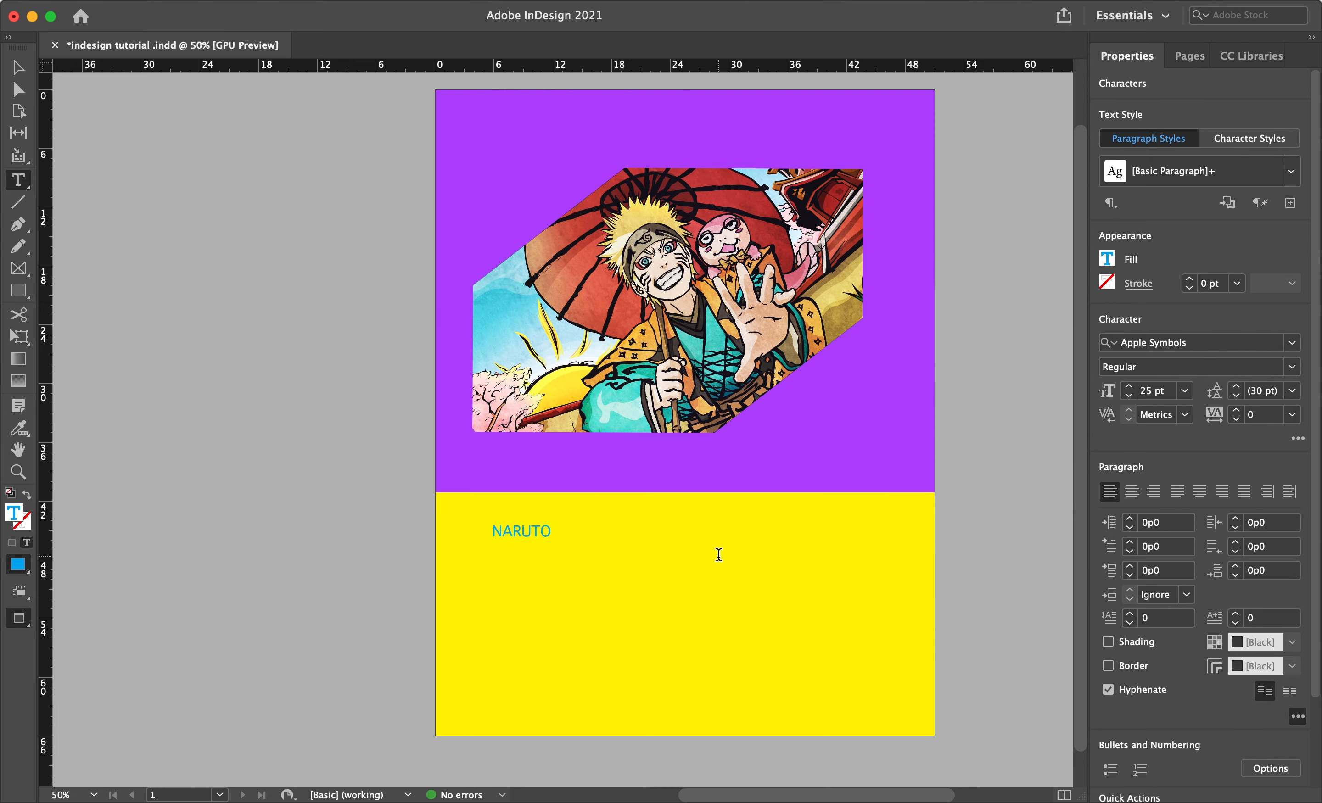
{"action": "key", "text": "Escape"}
{"action": "left_click", "coordinate": [333, 383]}
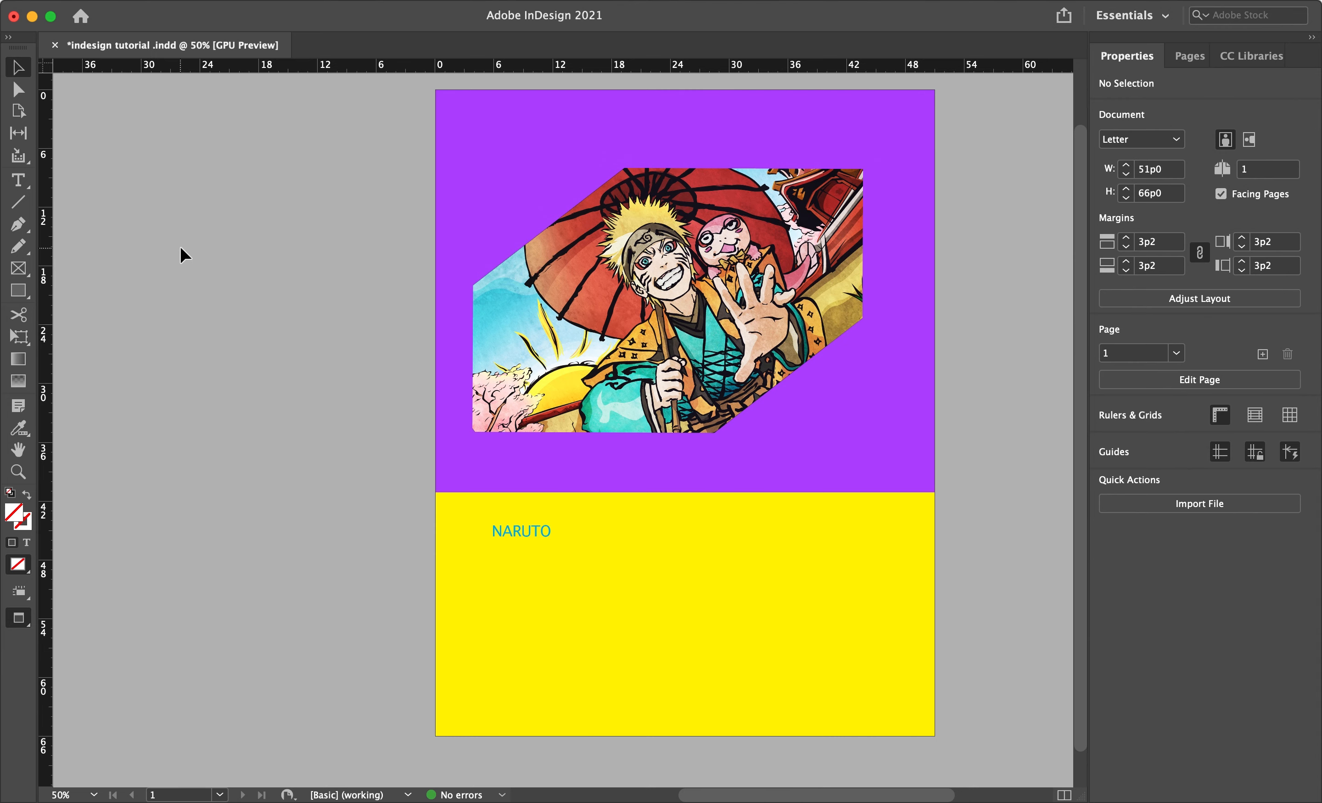
- Select the NARUTO text frame and apply the magenta C=0 M=100 Y=0 swatch to its text
{"action": "left_click", "coordinate": [552, 533]}
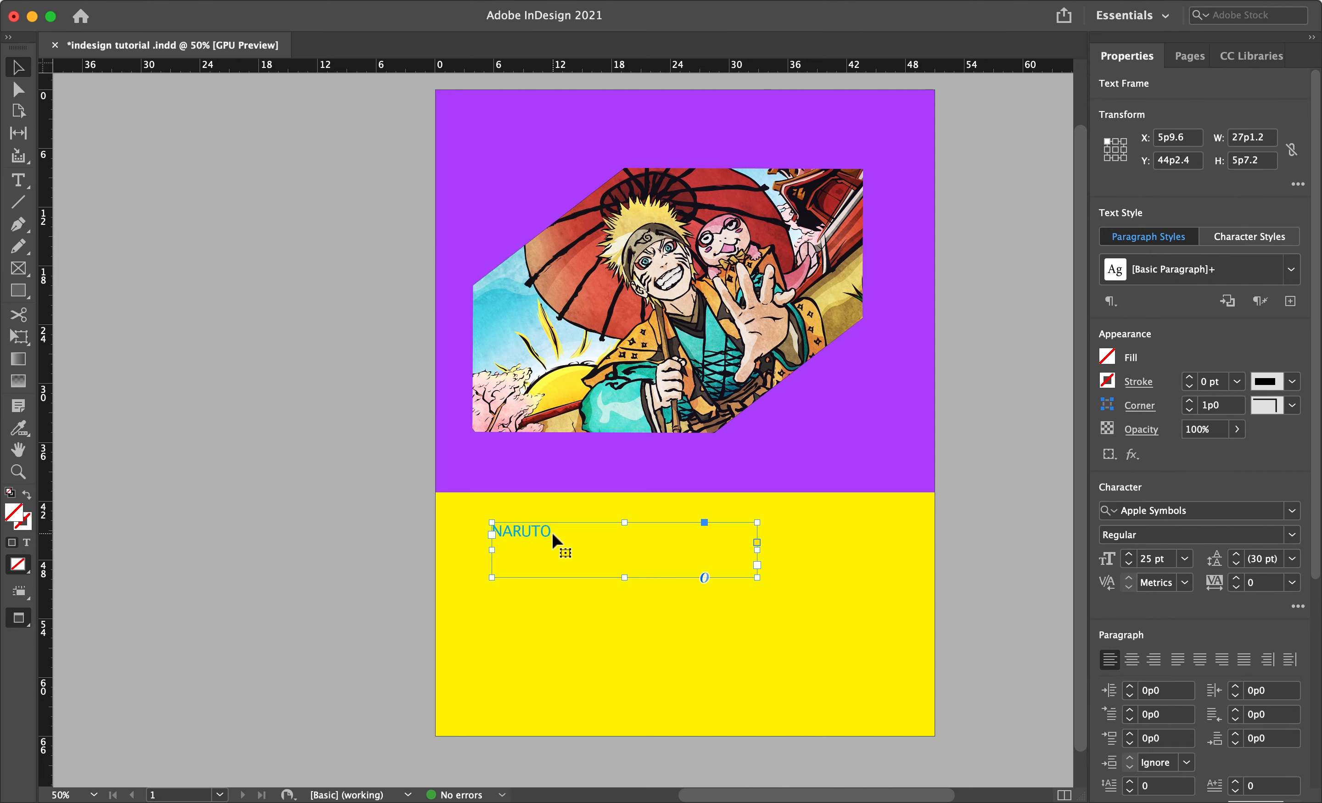
{"action": "left_click", "coordinate": [1105, 361]}
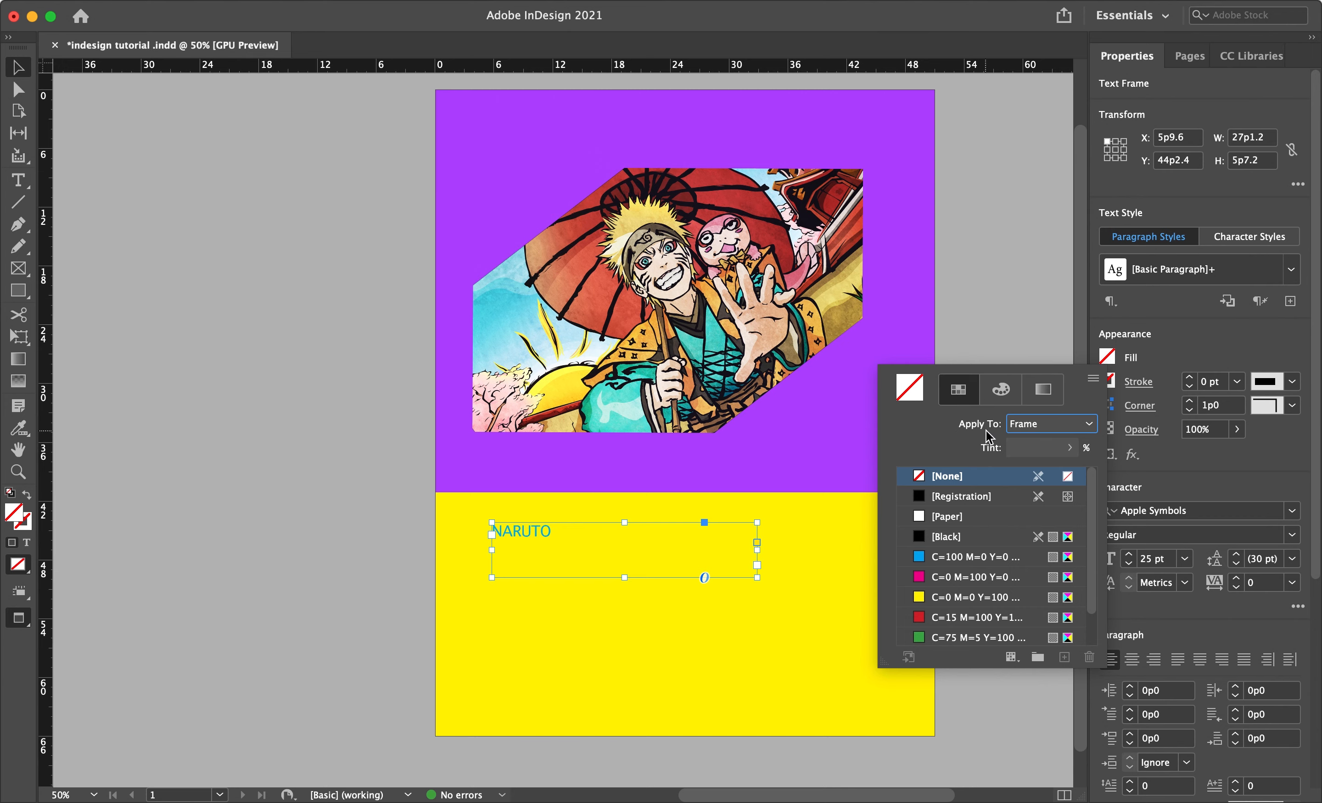
{"action": "left_click", "coordinate": [1019, 426]}
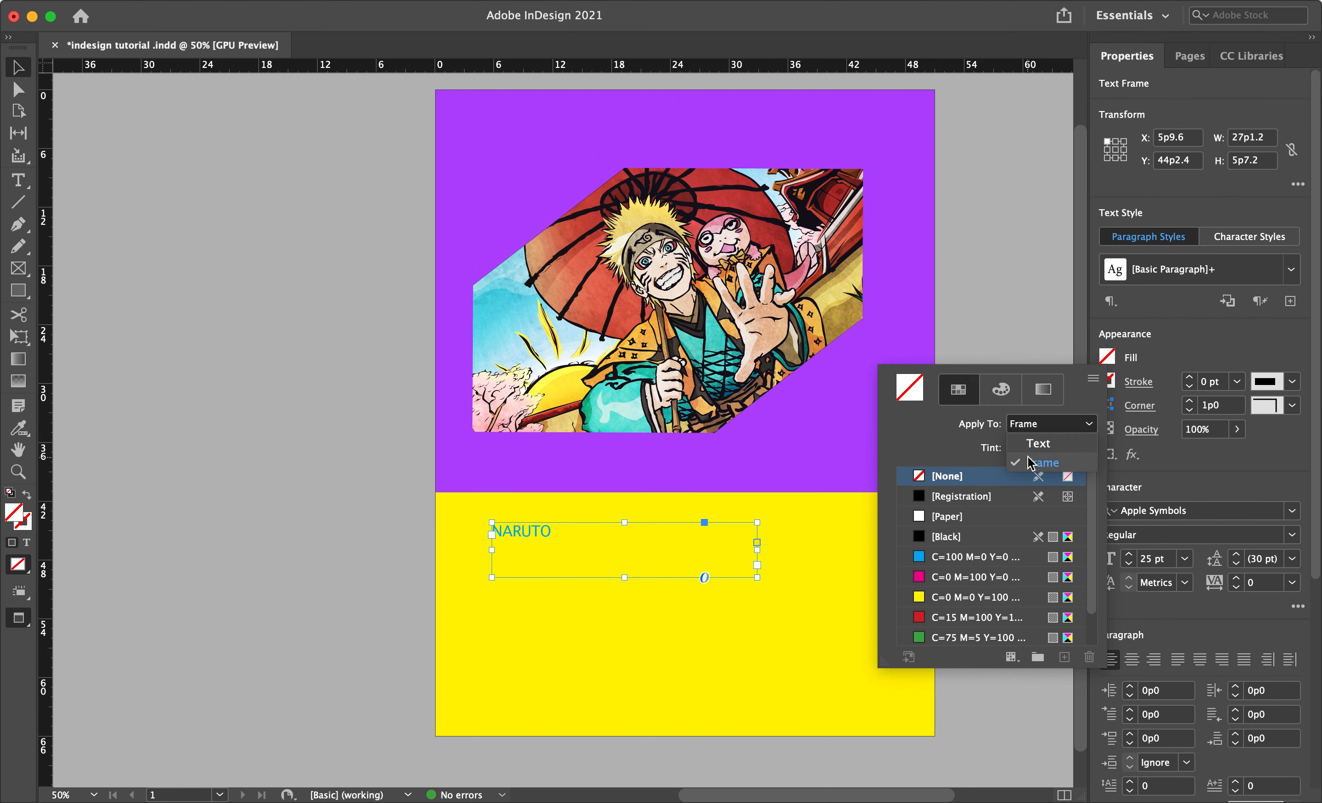
{"action": "left_click", "coordinate": [1032, 444]}
{"action": "left_click", "coordinate": [966, 574]}
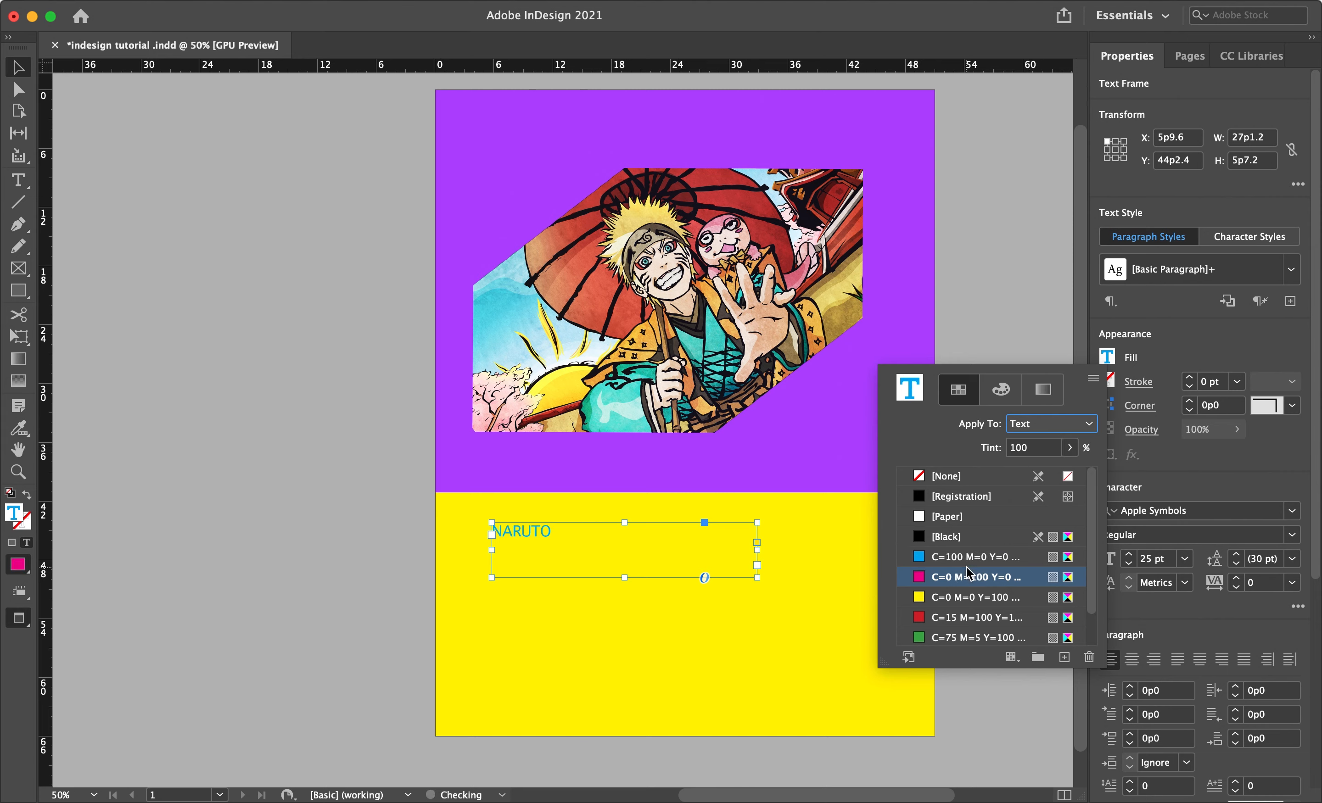
{"action": "left_click", "coordinate": [966, 597]}
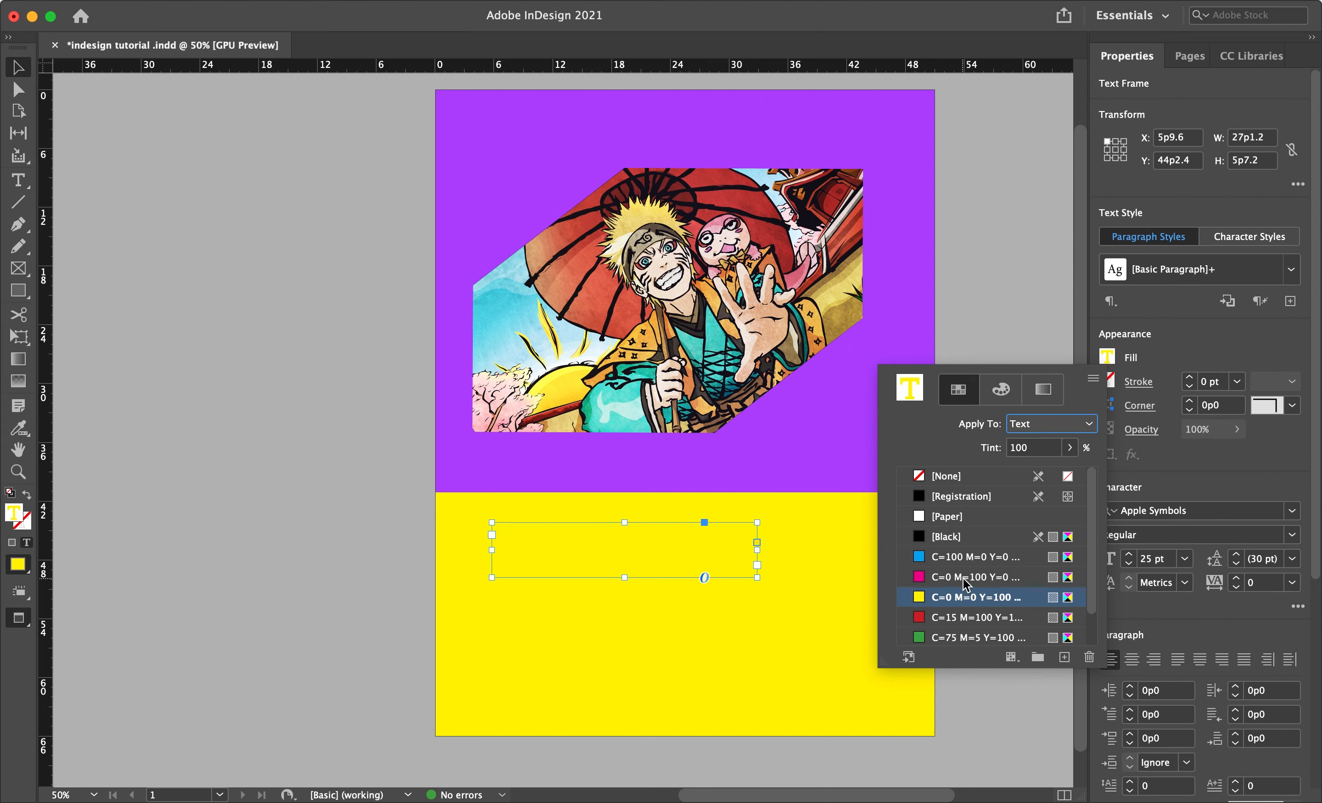
{"action": "left_click", "coordinate": [963, 578]}
- Fill the NARUTO frame itself with the cyan C=100 M=0 Y=0 swatch and deselect it
{"action": "left_click", "coordinate": [1073, 432]}
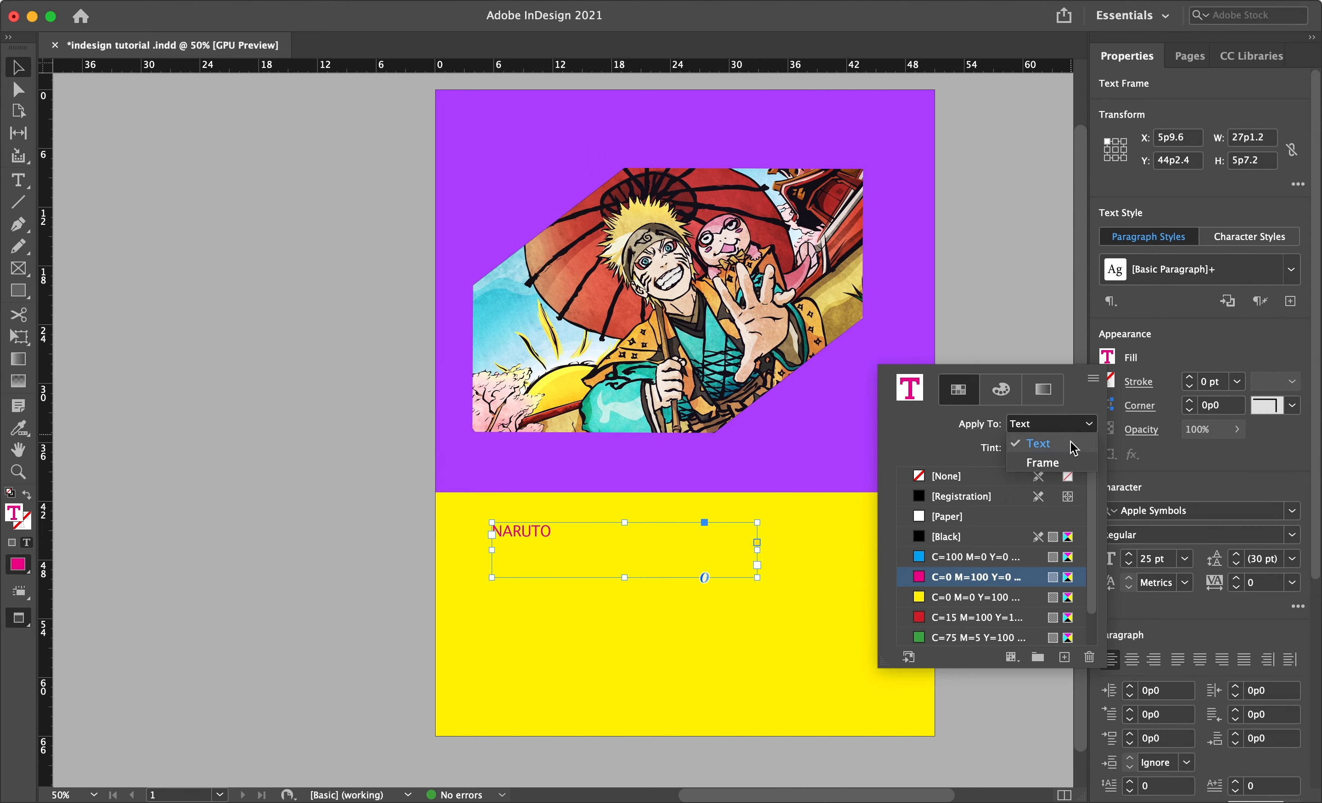
{"action": "left_click", "coordinate": [1068, 463]}
{"action": "left_click", "coordinate": [994, 560]}
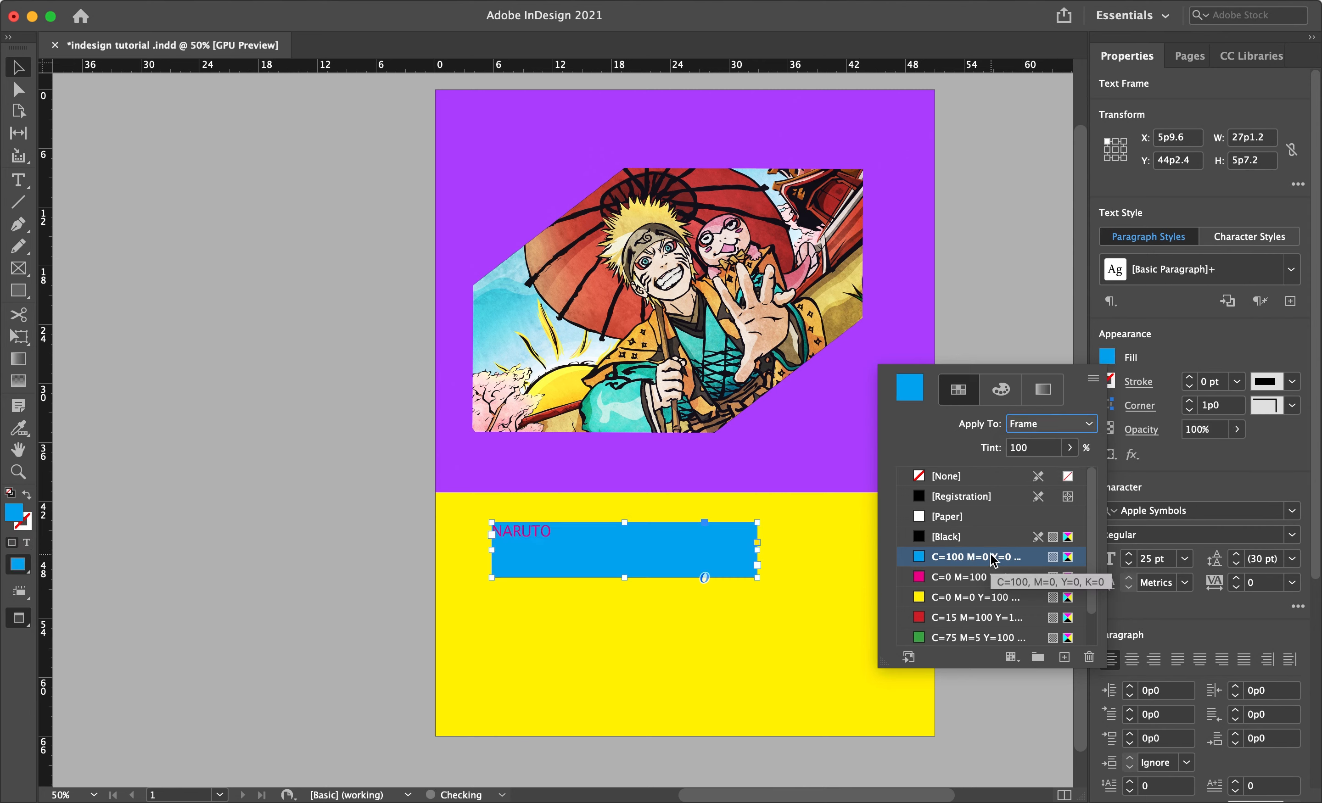
{"action": "left_click", "coordinate": [1027, 476]}
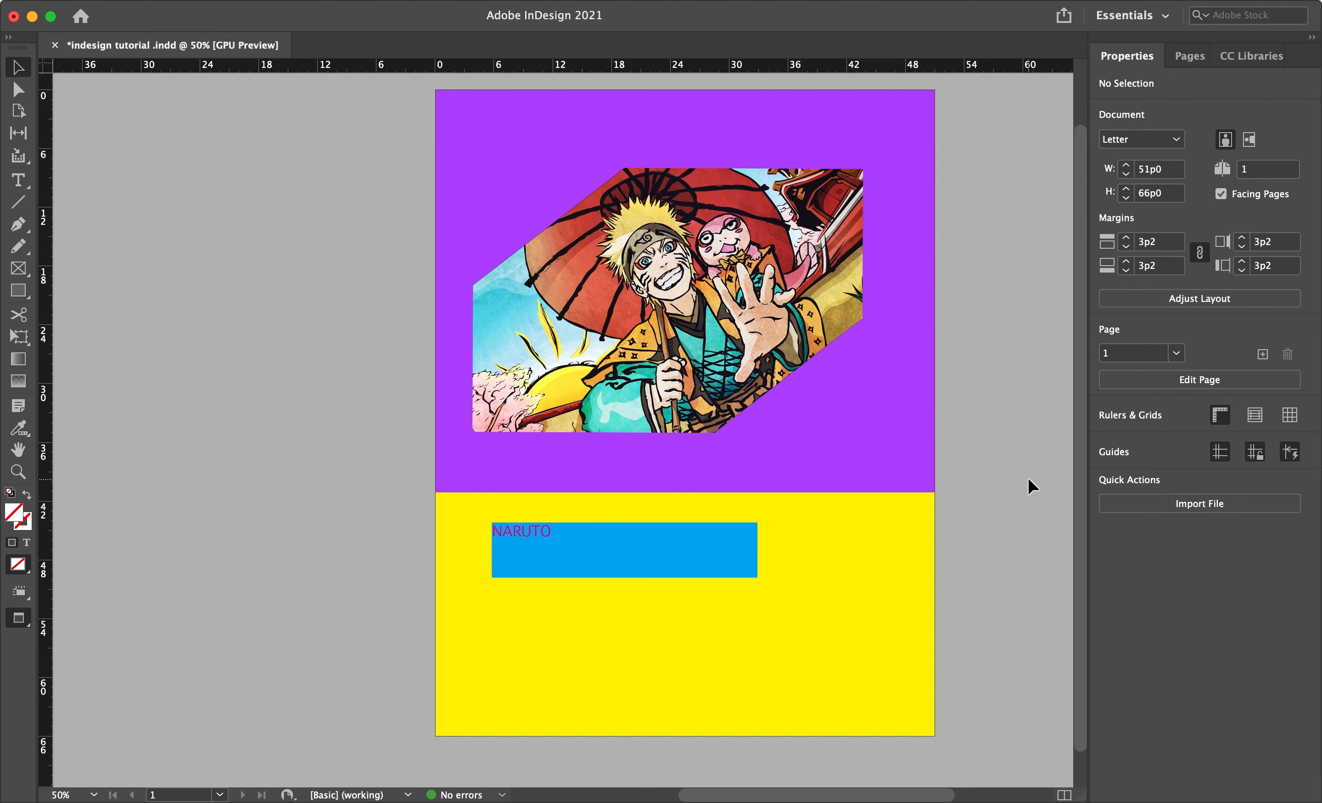
{"action": "scroll", "coordinate": [1027, 477], "scroll_direction": "up", "scroll_amount": 5}
{"action": "scroll", "coordinate": [1027, 486], "scroll_direction": "down", "scroll_amount": 4}
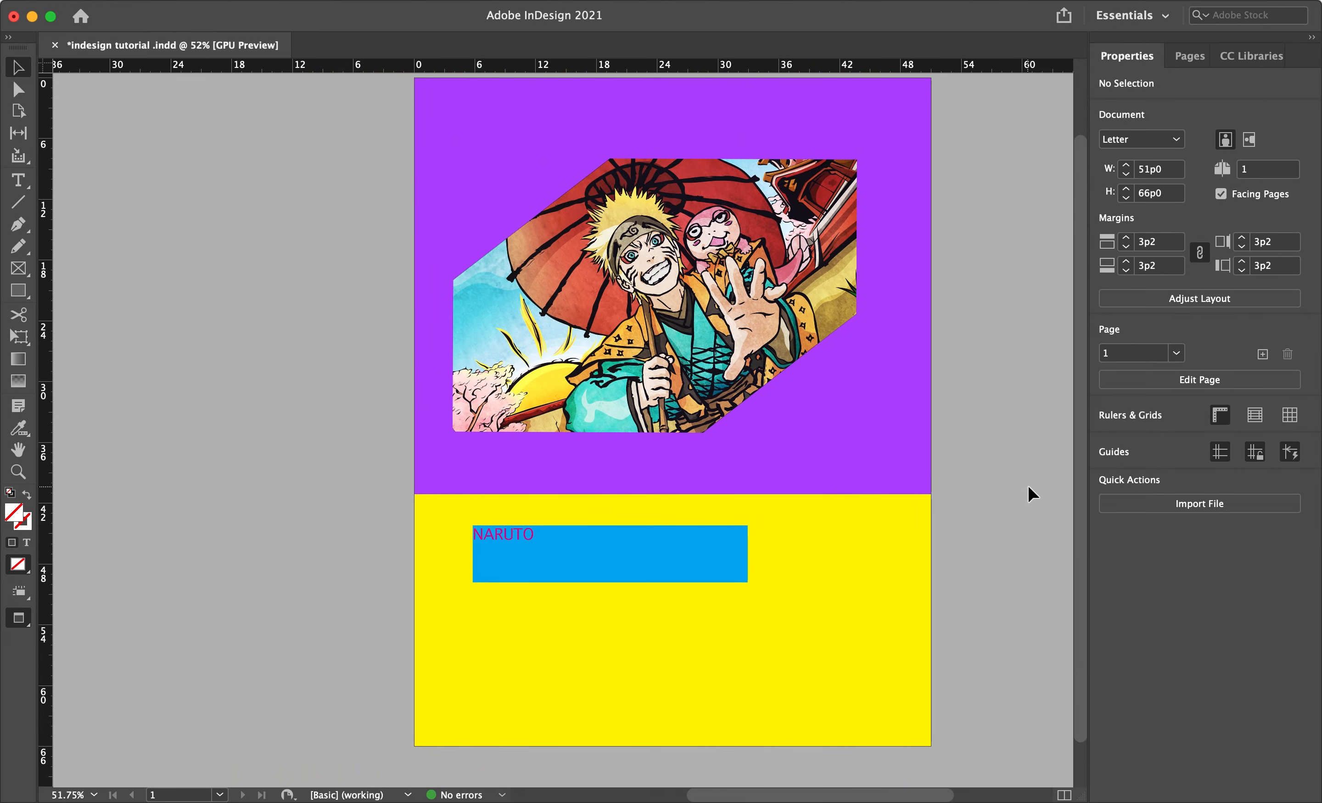
{"action": "left_click", "coordinate": [1232, 386]}
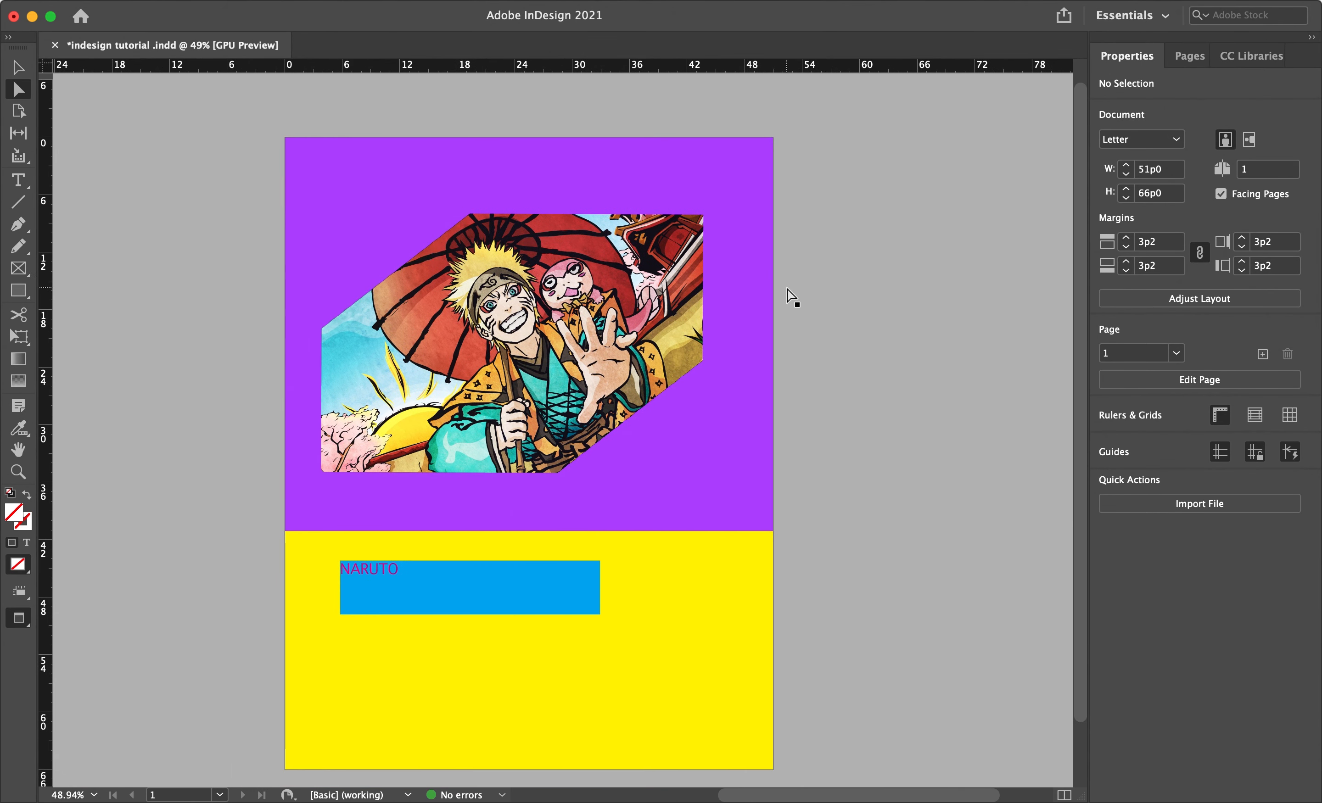
{"action": "scroll", "coordinate": [791, 296], "scroll_direction": "left", "scroll_amount": 2}
{"action": "scroll", "coordinate": [790, 295], "scroll_direction": "down", "scroll_amount": 2}
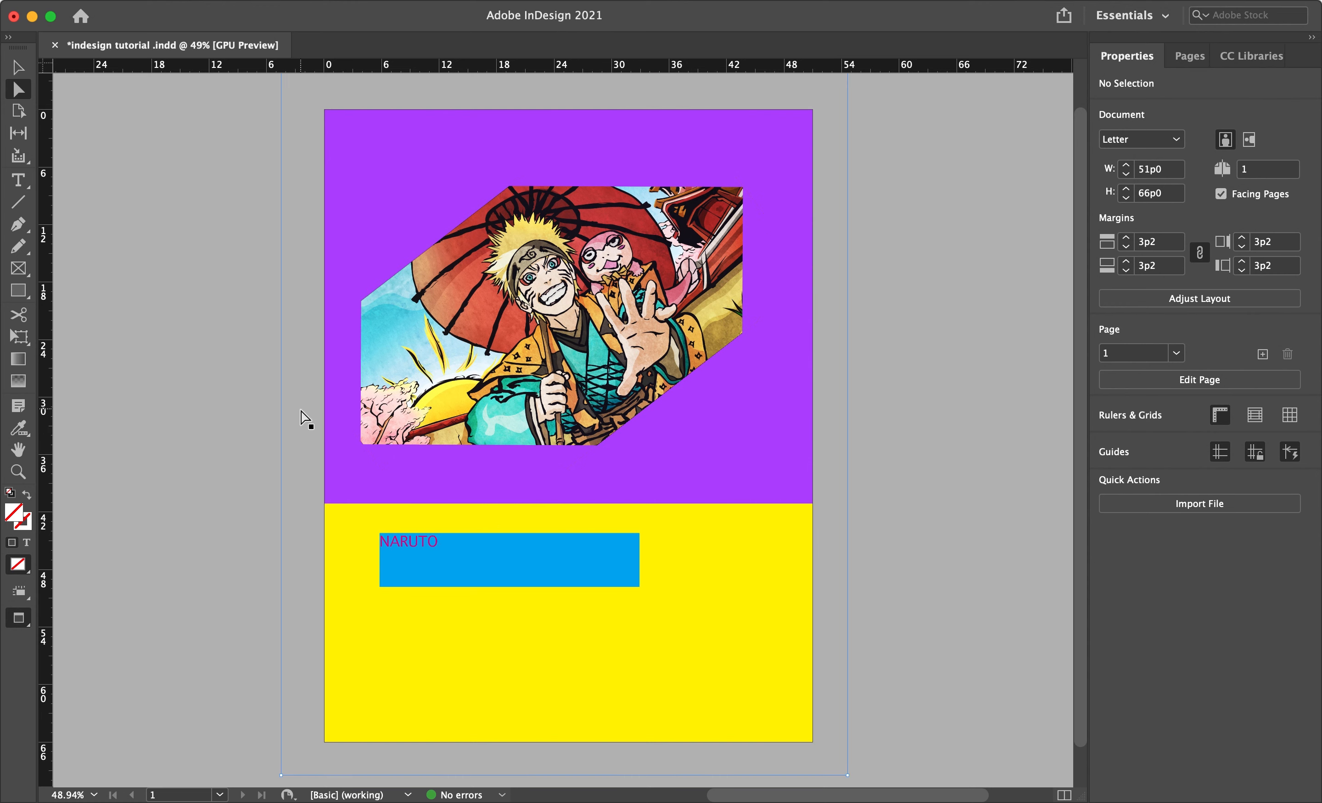
- Delete the cyan NARUTO text frame from the yellow area
{"action": "left_click", "coordinate": [437, 578]}
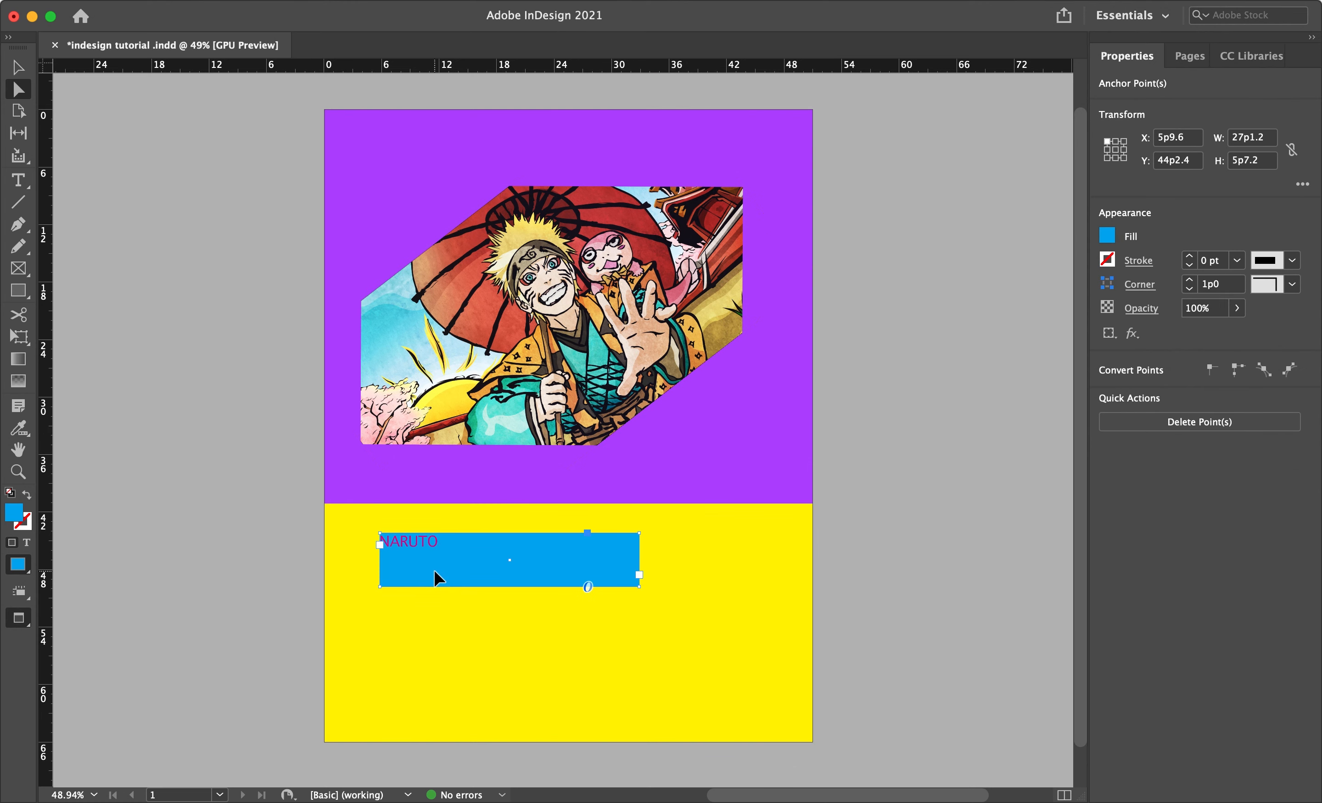
{"action": "key", "text": "z"}
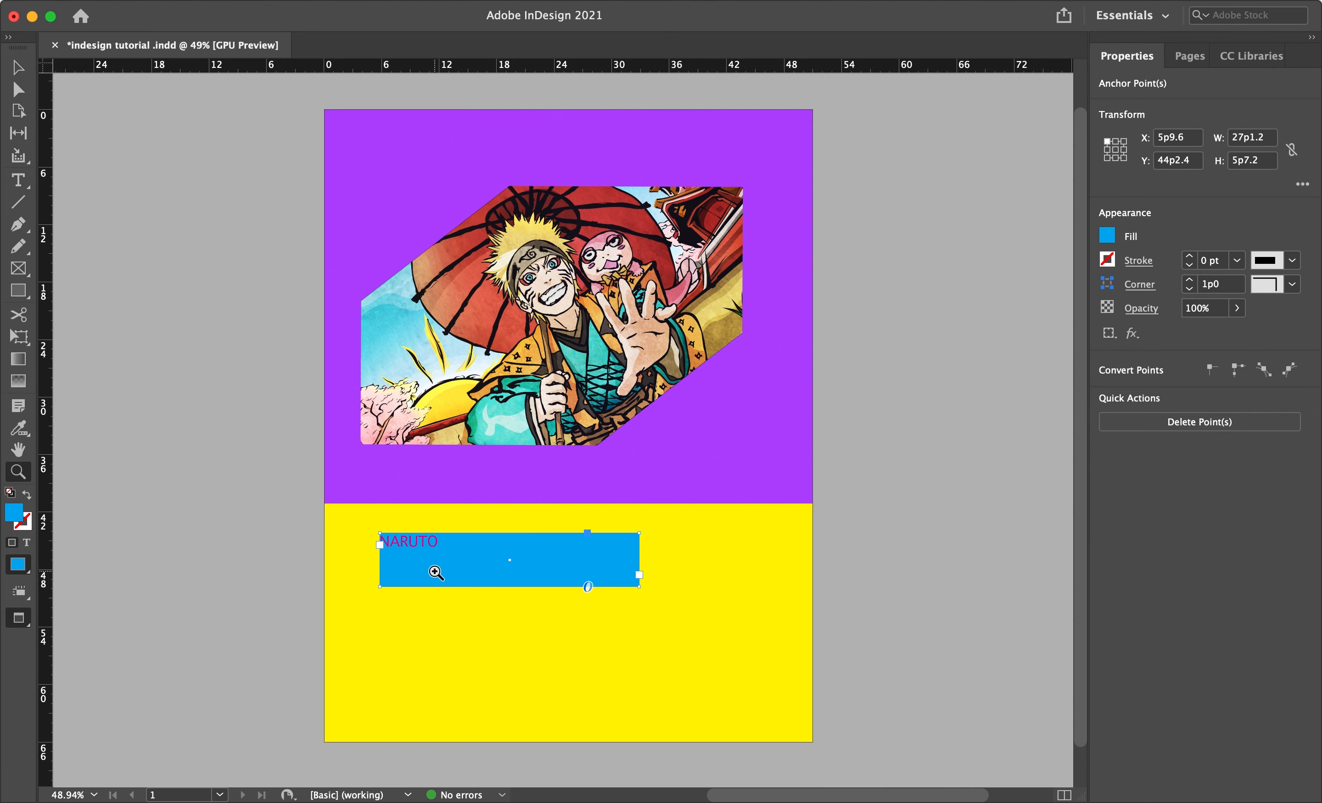
{"action": "key", "text": "Delete"}
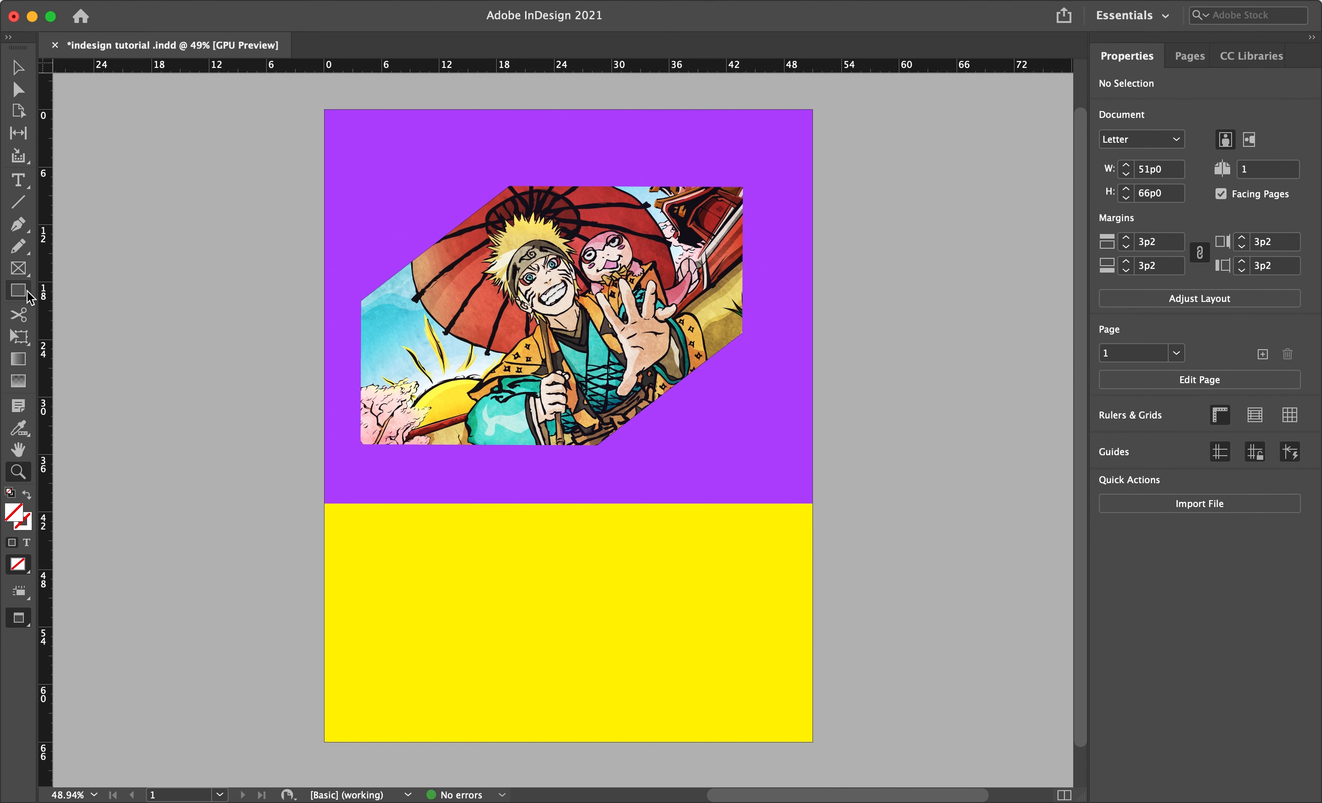
- Draw a rectangular picture frame about 46p9 wide and 22p6 high over the yellow area
{"action": "left_click", "coordinate": [27, 294]}
{"action": "left_click", "coordinate": [18, 268]}
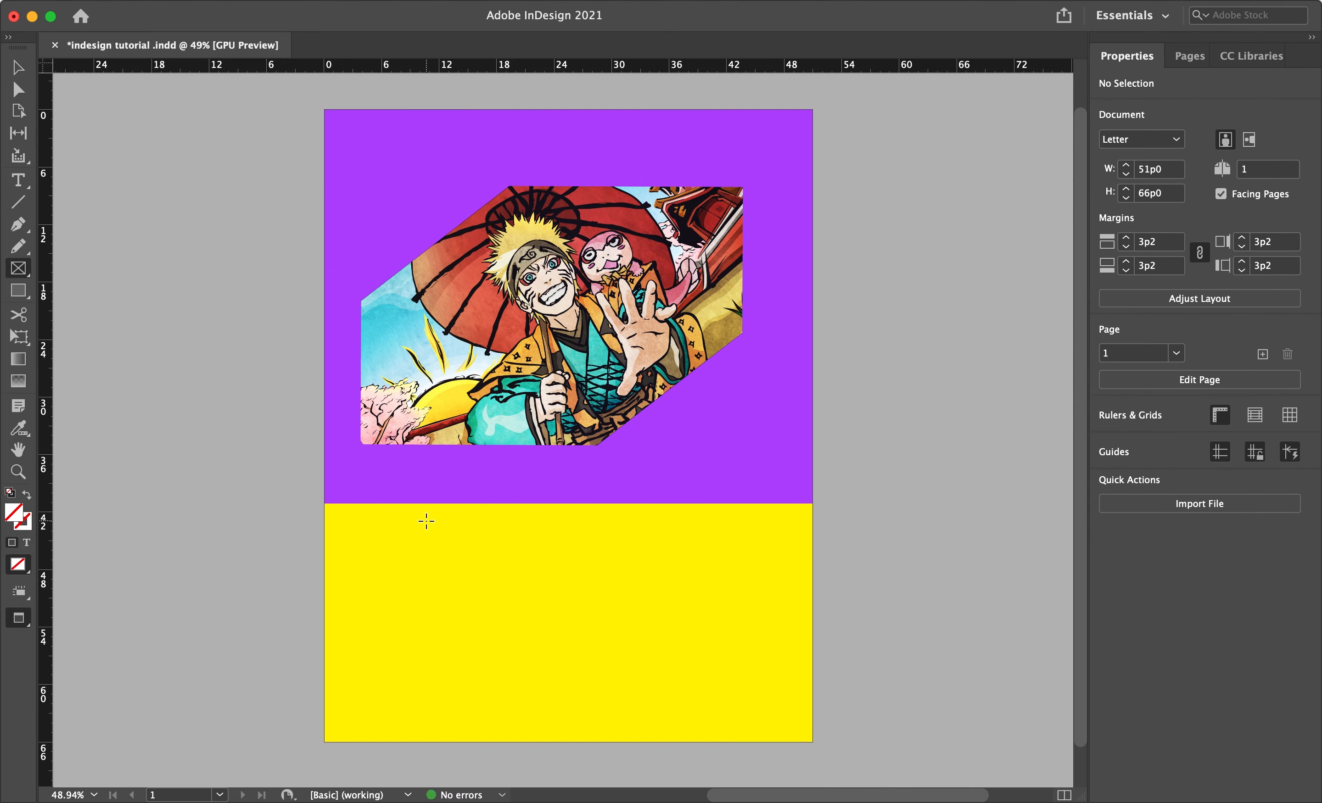
{"action": "left_click_drag", "start_coordinate": [354, 518], "coordinate": [803, 734]}
{"action": "left_click", "coordinate": [861, 477]}
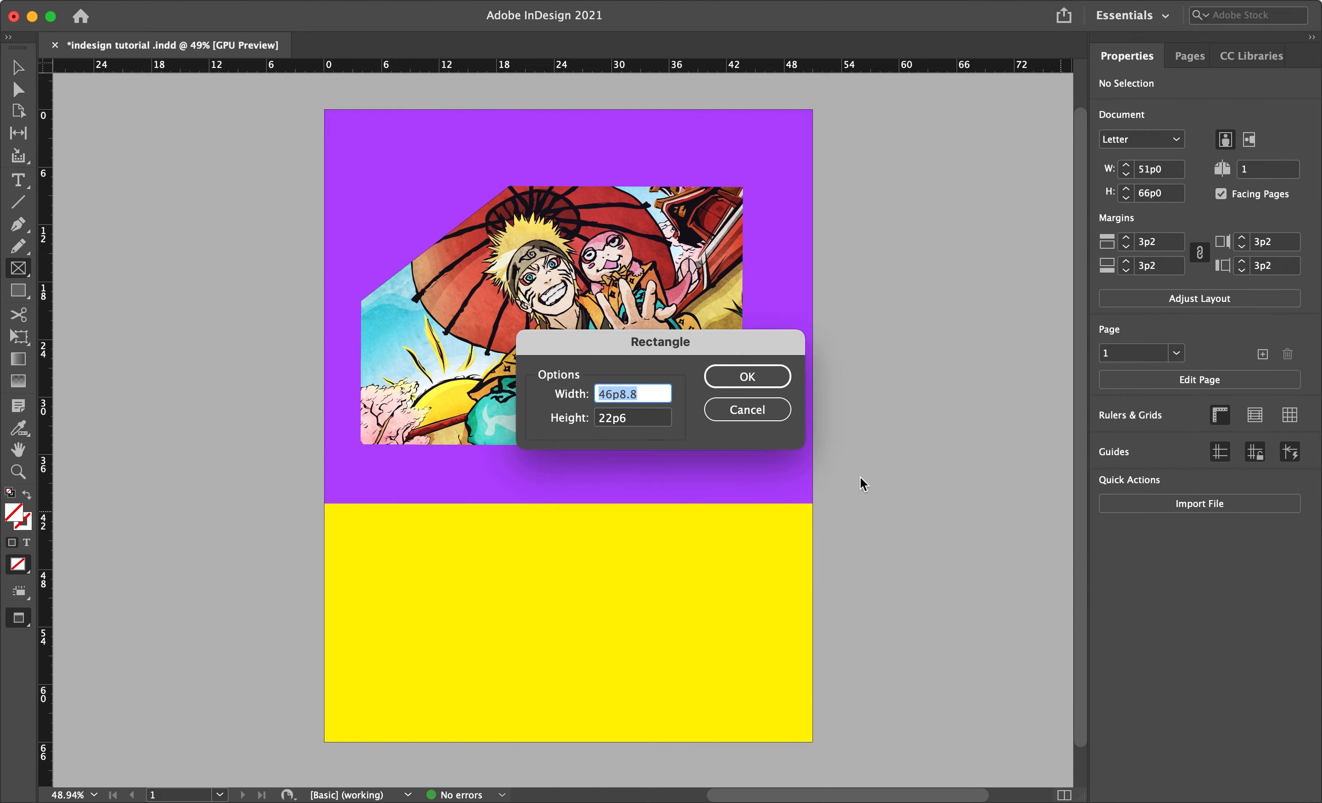
{"action": "left_click", "coordinate": [749, 412]}
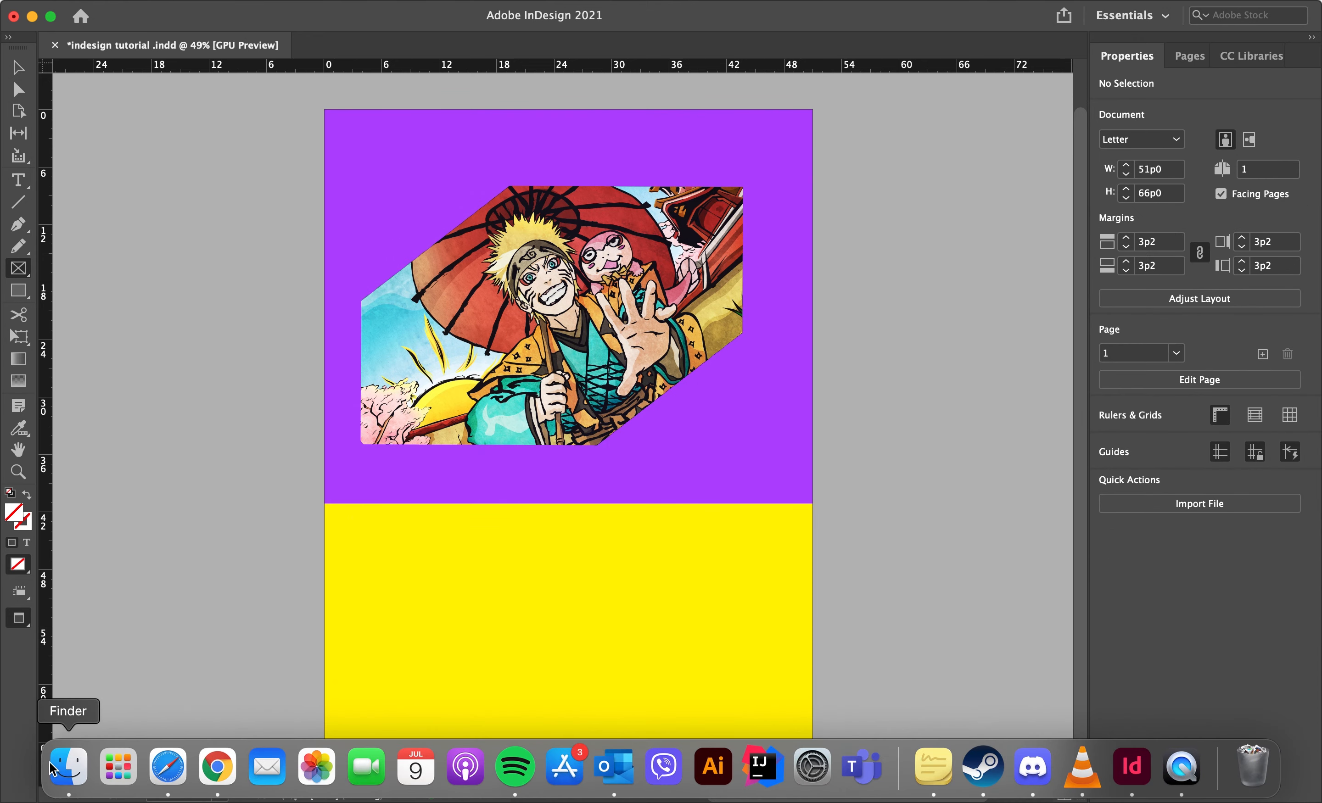
- Place apple.jpeg from the Finder's Downloads folder into the empty picture frame on the yellow area and close the Finder window
{"action": "left_click", "coordinate": [65, 765]}
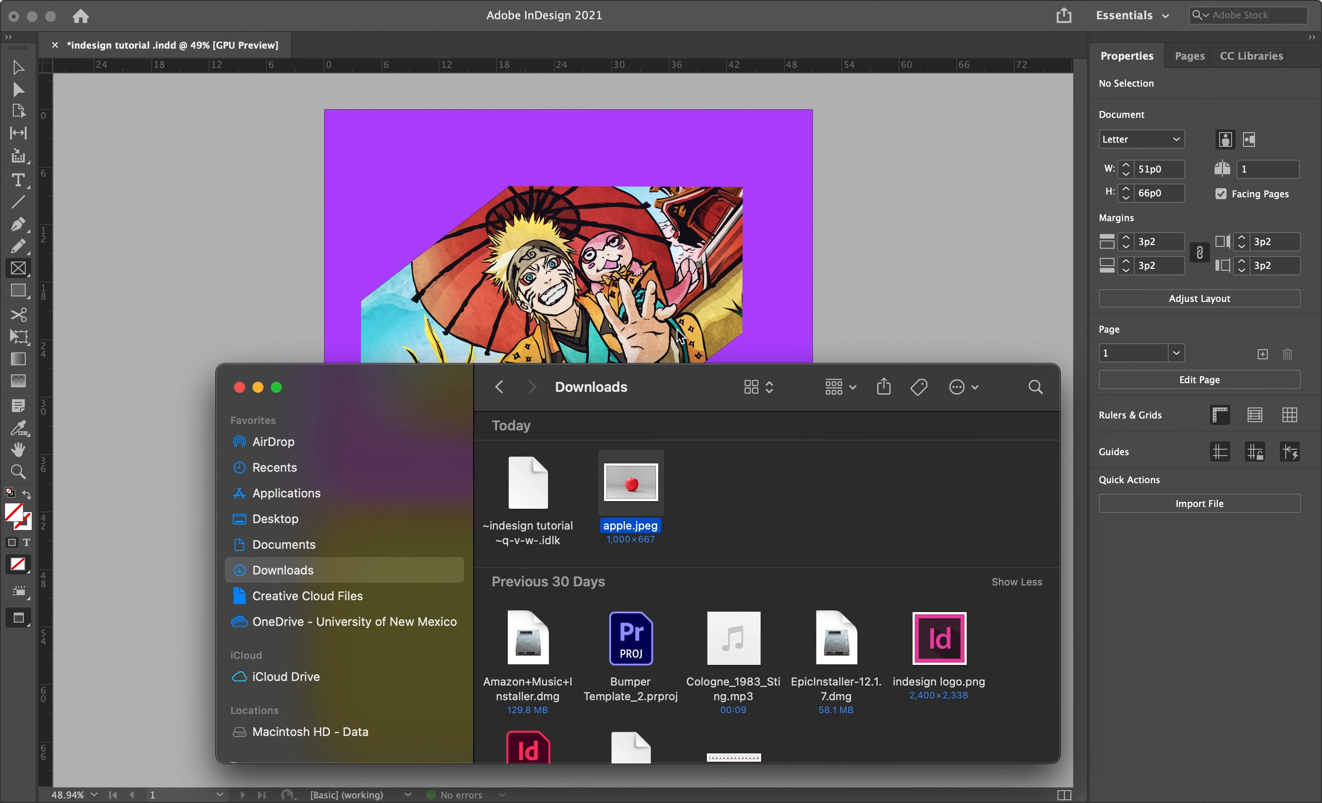
{"action": "left_click_drag", "start_coordinate": [673, 397], "coordinate": [604, 101]}
{"action": "left_click_drag", "start_coordinate": [566, 187], "coordinate": [502, 577]}
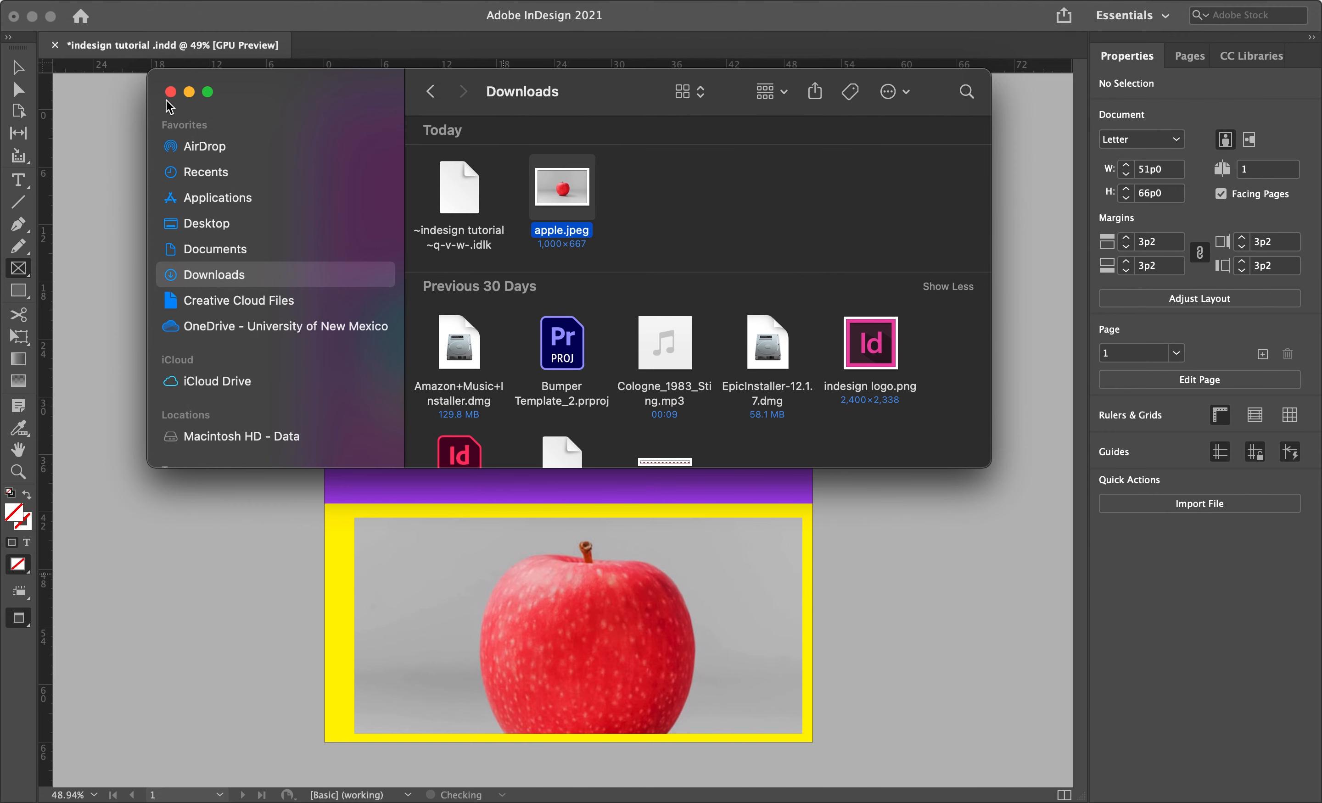
{"action": "left_click", "coordinate": [170, 92]}
{"action": "left_click", "coordinate": [464, 637]}
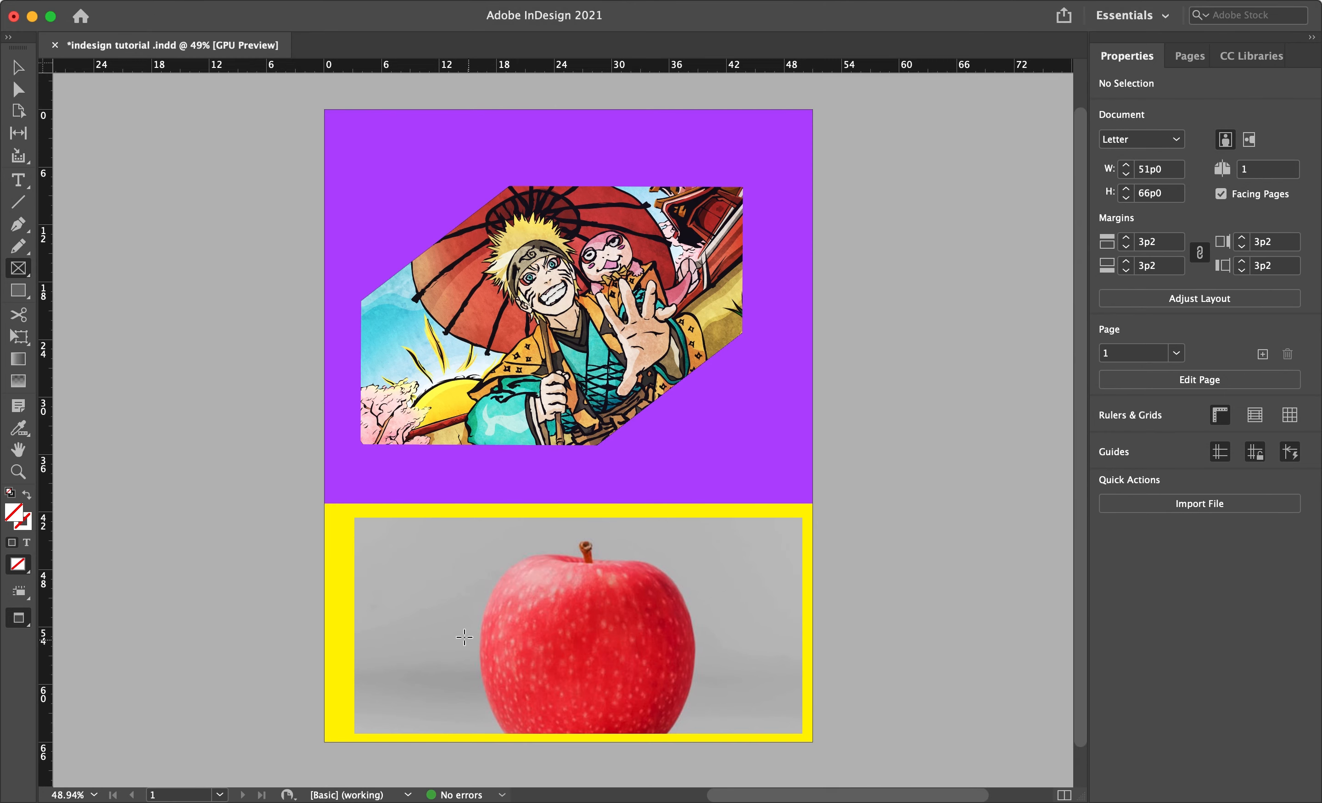
- Move the framed apple picture slightly up and left so it overlaps the purple area, and deselect it
{"action": "key", "text": "v"}
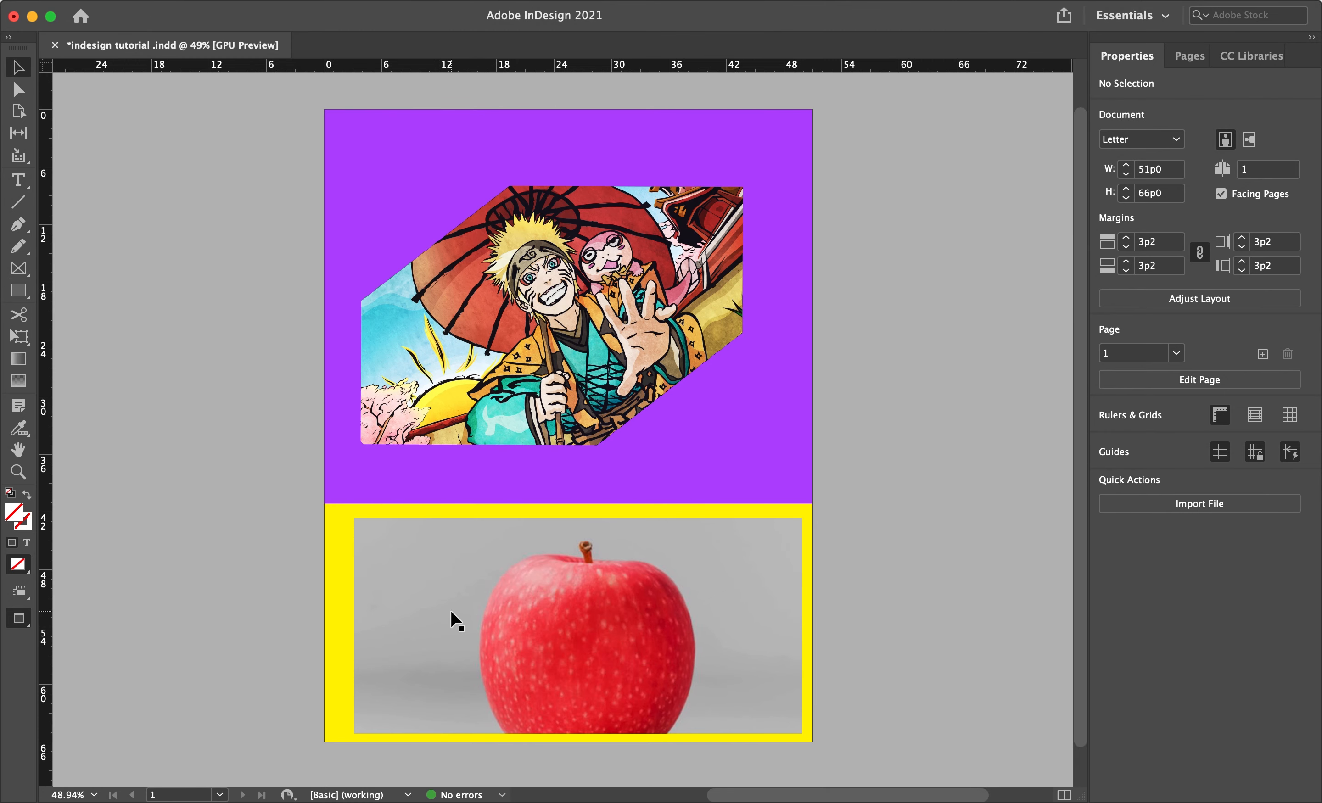
{"action": "left_click", "coordinate": [450, 612]}
{"action": "left_click_drag", "start_coordinate": [483, 616], "coordinate": [476, 586]}
{"action": "left_click", "coordinate": [149, 421]}
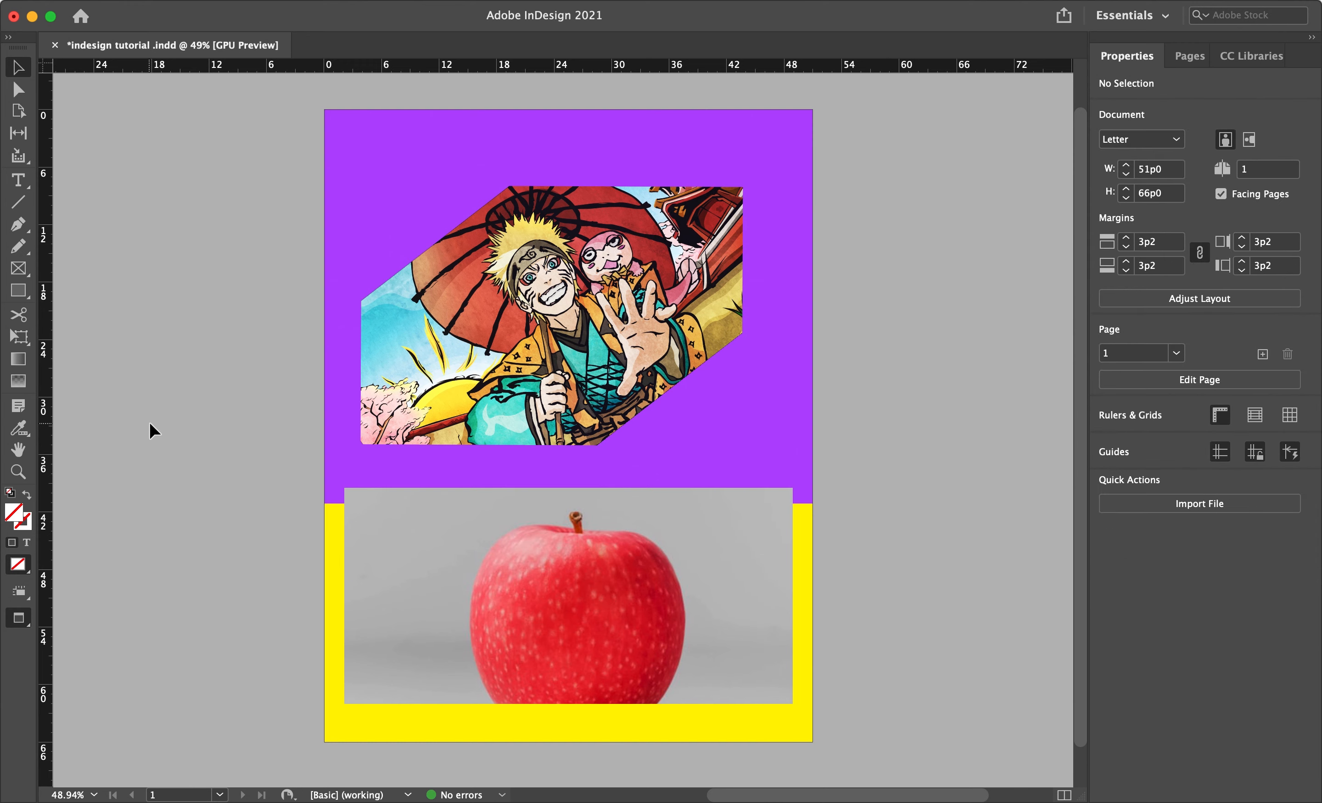
- Switch the document's screen mode to Normal
{"action": "key", "text": "t"}
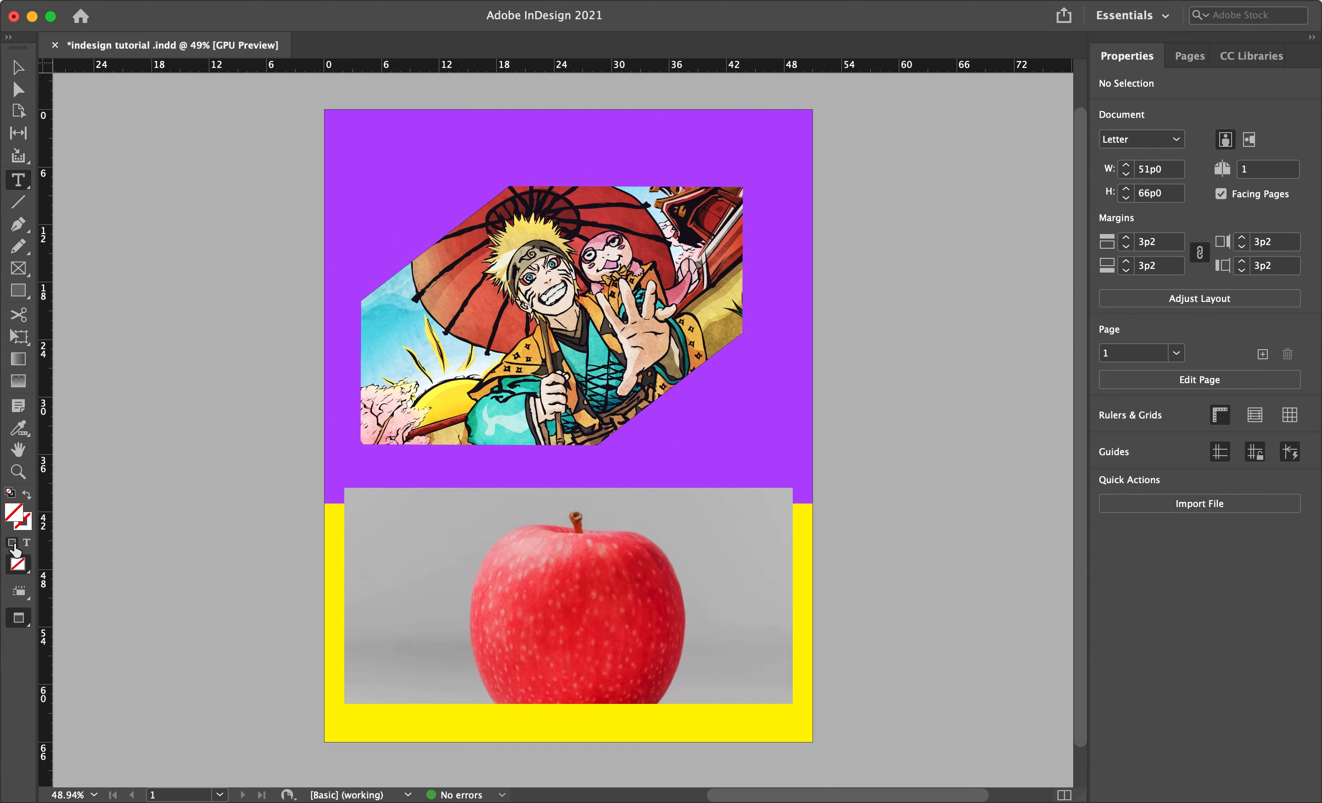
{"action": "left_click", "coordinate": [22, 616]}
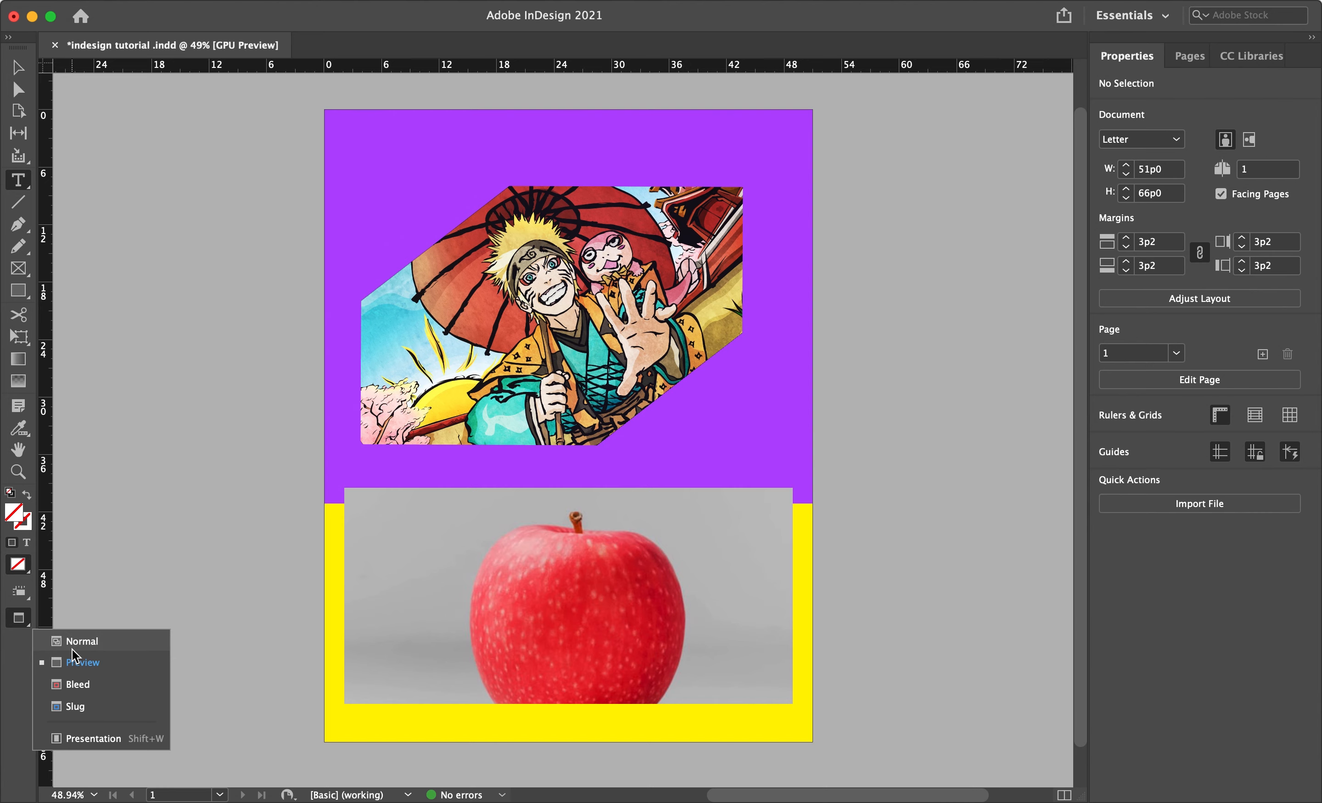
{"action": "left_click", "coordinate": [75, 644]}
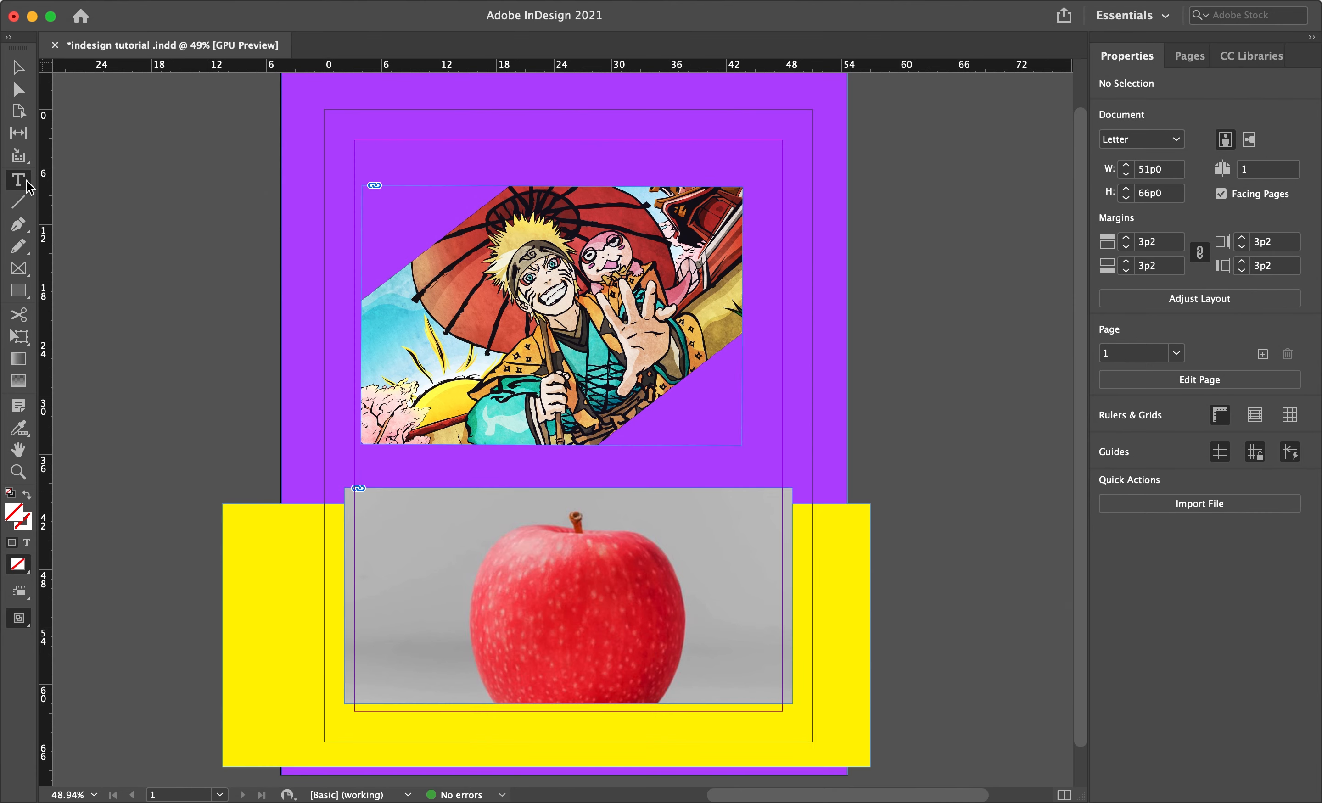
- Draw a text frame about 22p4 wide and 27p6 high on the pasteboard left of the page, and enter and copy "Random text"
{"action": "left_click_drag", "start_coordinate": [61, 227], "coordinate": [276, 492]}
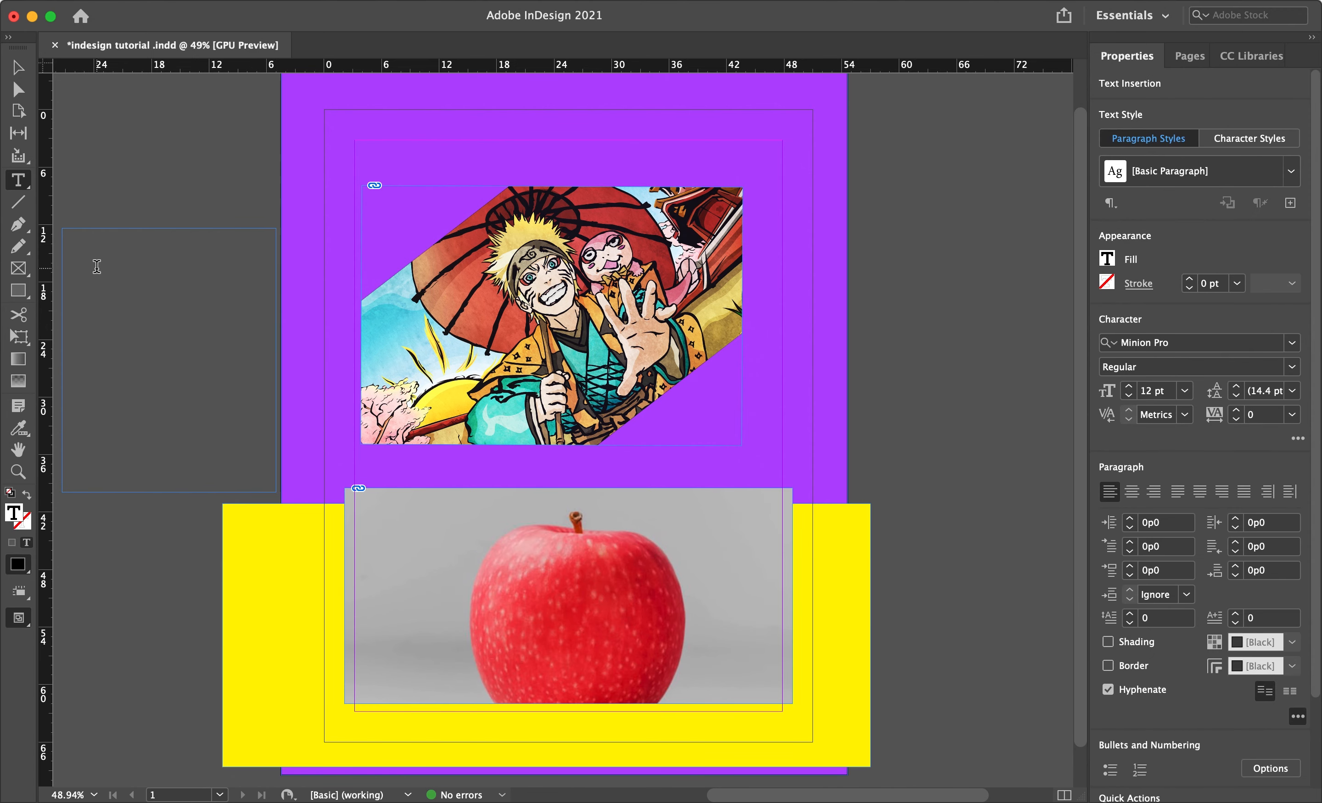
{"action": "type", "text": "Random te"}
{"action": "key", "text": "super+a"}
{"action": "key", "text": "super+c"}
- Paste the copied words repeatedly until the frame holds four lines of Random text
{"action": "left_click", "coordinate": [96, 269]}
{"action": "key", "text": "super+v"}
{"action": "key", "text": "super+v"}
{"action": "key", "text": "super+v"}
{"action": "key", "text": "super+v"}
{"action": "key", "text": "super+v"}
{"action": "key", "text": "super+v"}
{"action": "key", "text": "super+v"}
{"action": "key", "text": "super+v"}
{"action": "key", "text": "super+v"}
{"action": "key", "text": "super+v"}
{"action": "key", "text": "super+v"}
{"action": "key", "text": "super+v"}
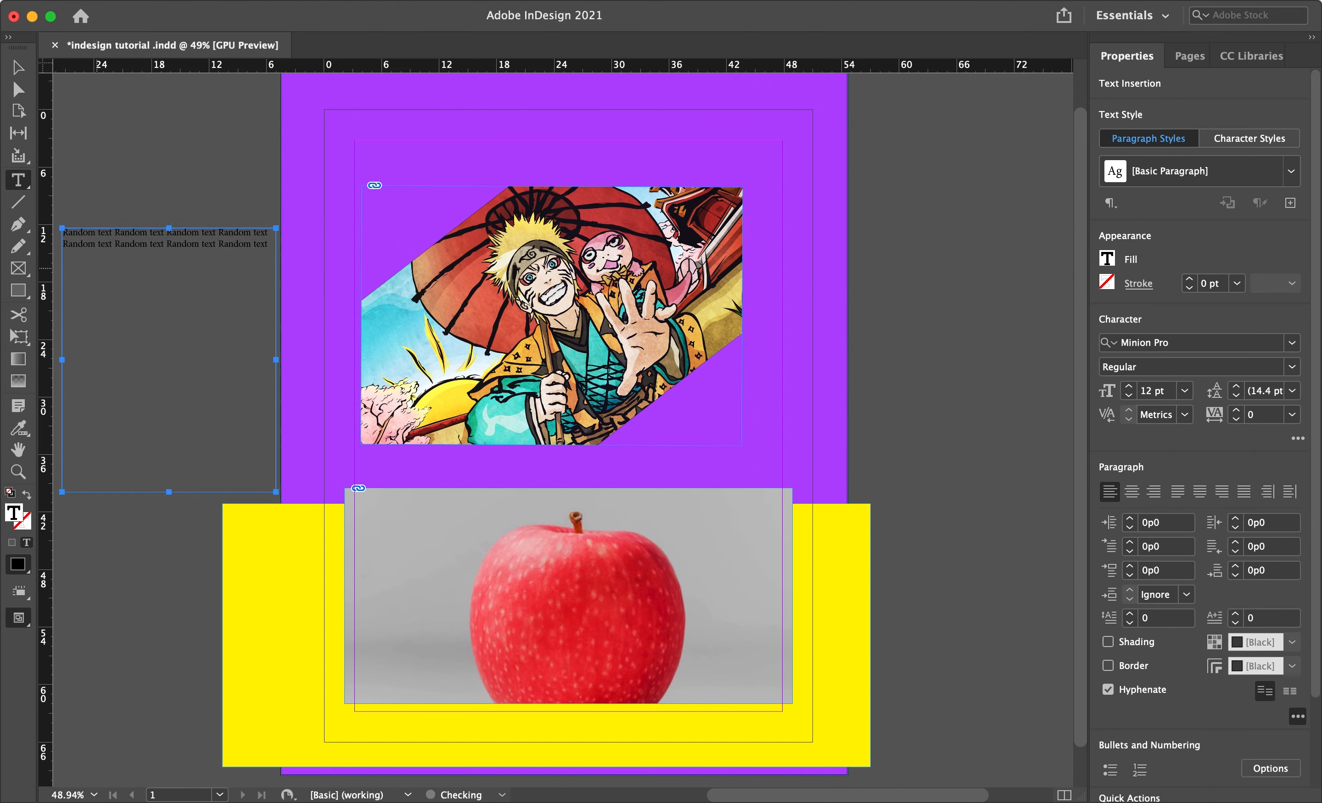
{"action": "key", "text": "super+v"}
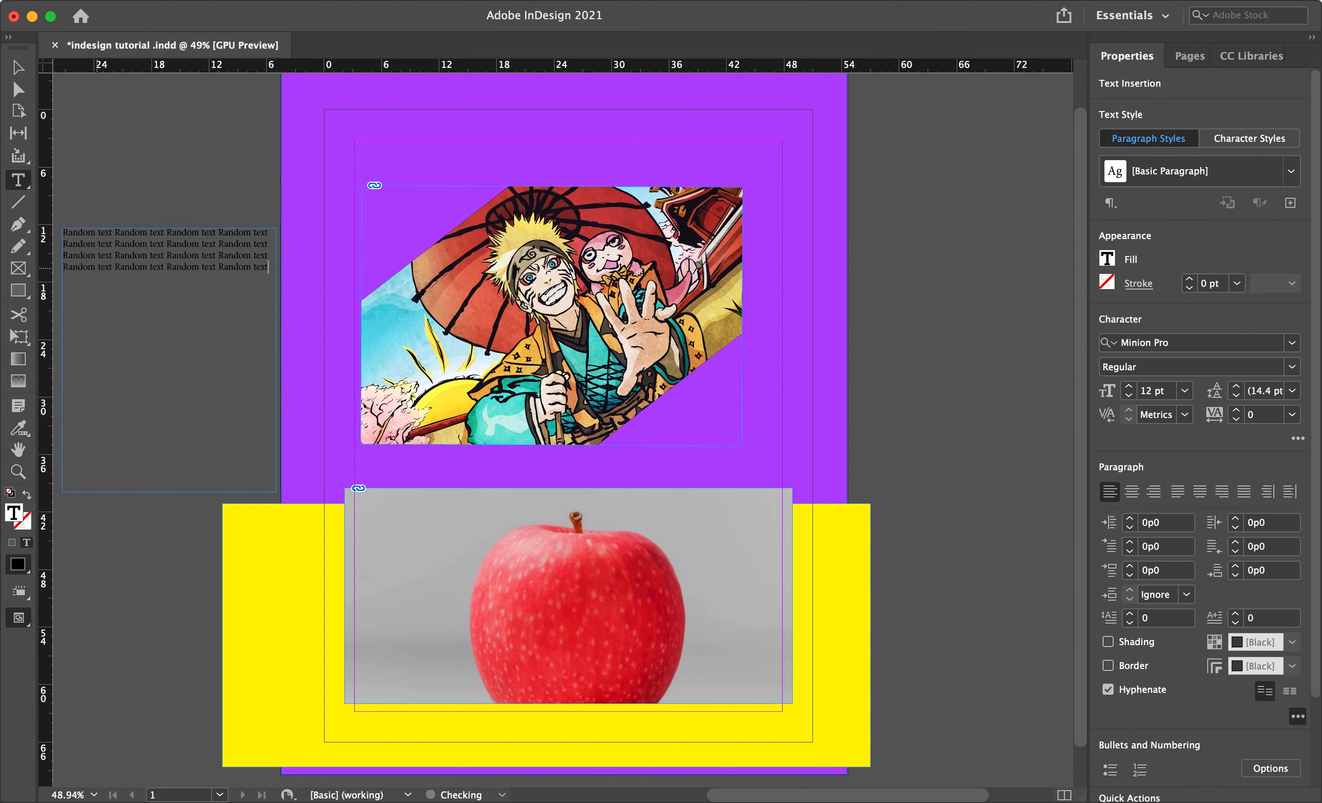
- Copy all four lines of Random text and paste them repeatedly until the text frame is full
{"action": "key", "text": "super+a"}
{"action": "key", "text": "super+c"}
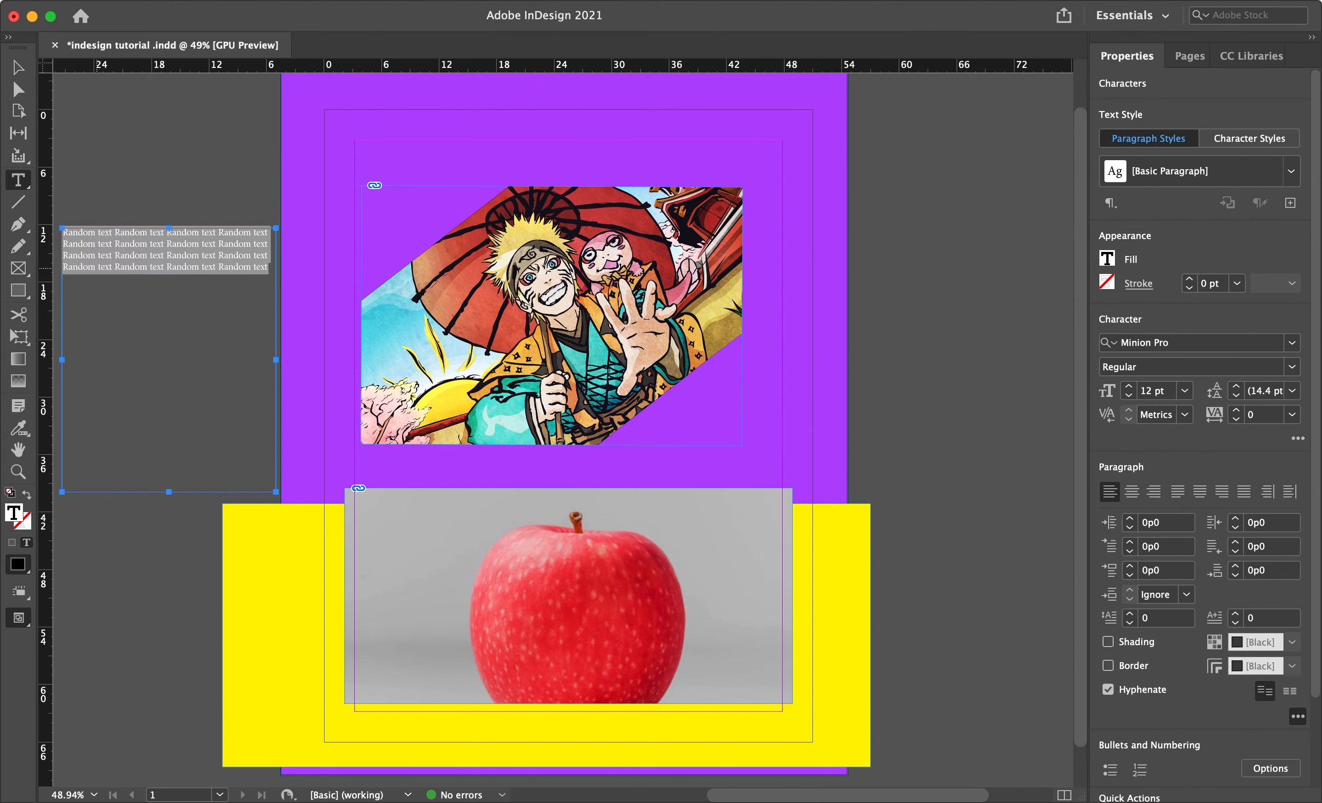
{"action": "key", "text": "Right"}
{"action": "key", "text": "super+v"}
{"action": "key", "text": "super+v"}
{"action": "key", "text": "super+v"}
{"action": "key", "text": "super+v"}
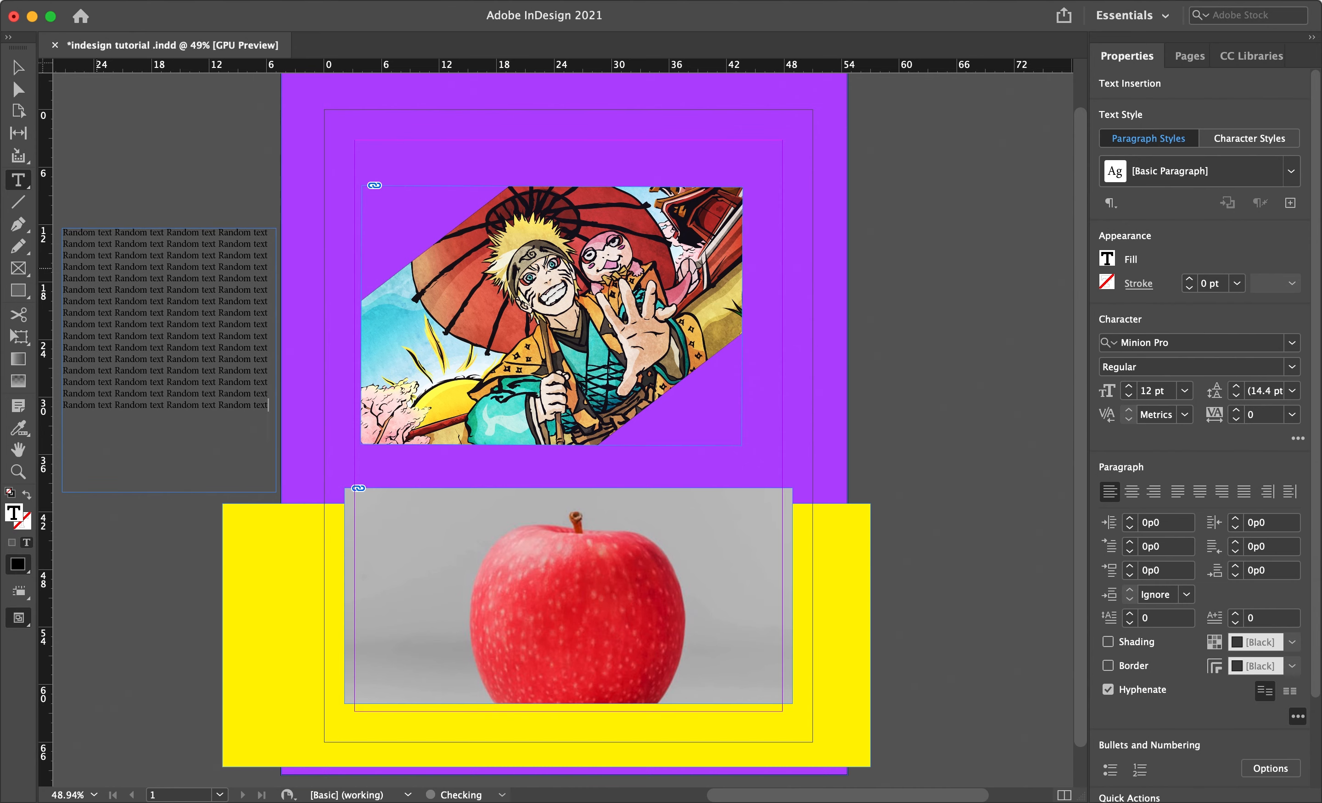
{"action": "key", "text": "super+v"}
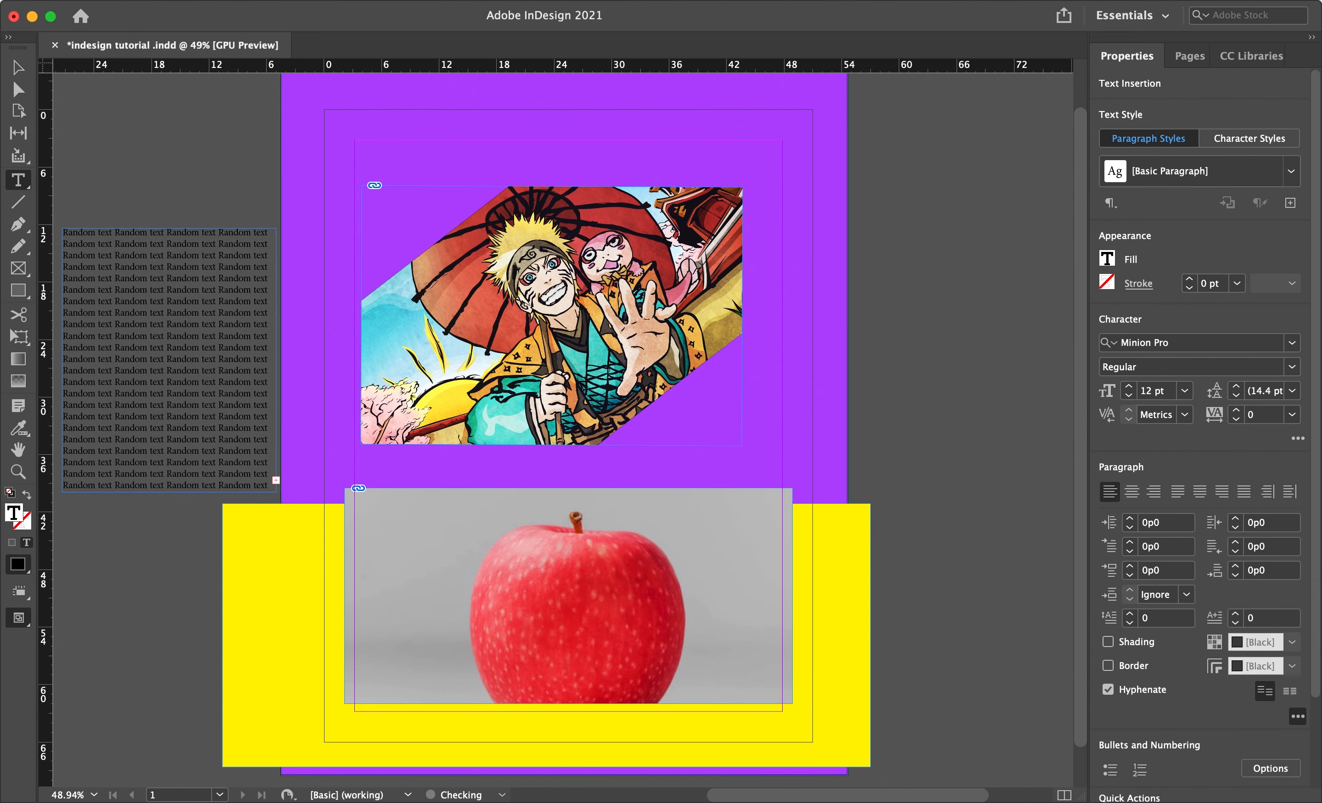
- Move the Random text frame from the pasteboard onto the middle of the apple picture
{"action": "key", "text": "Escape"}
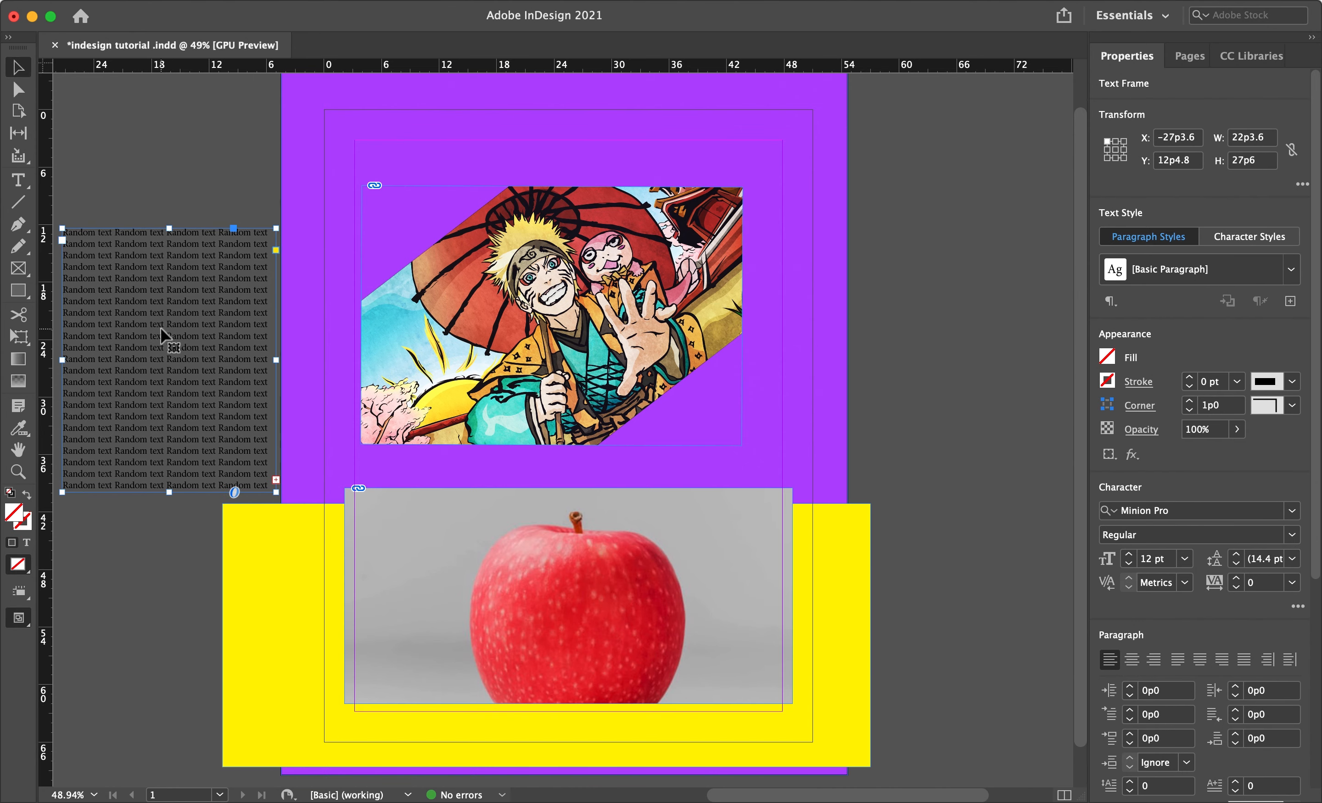
{"action": "left_click_drag", "start_coordinate": [161, 330], "coordinate": [553, 562]}
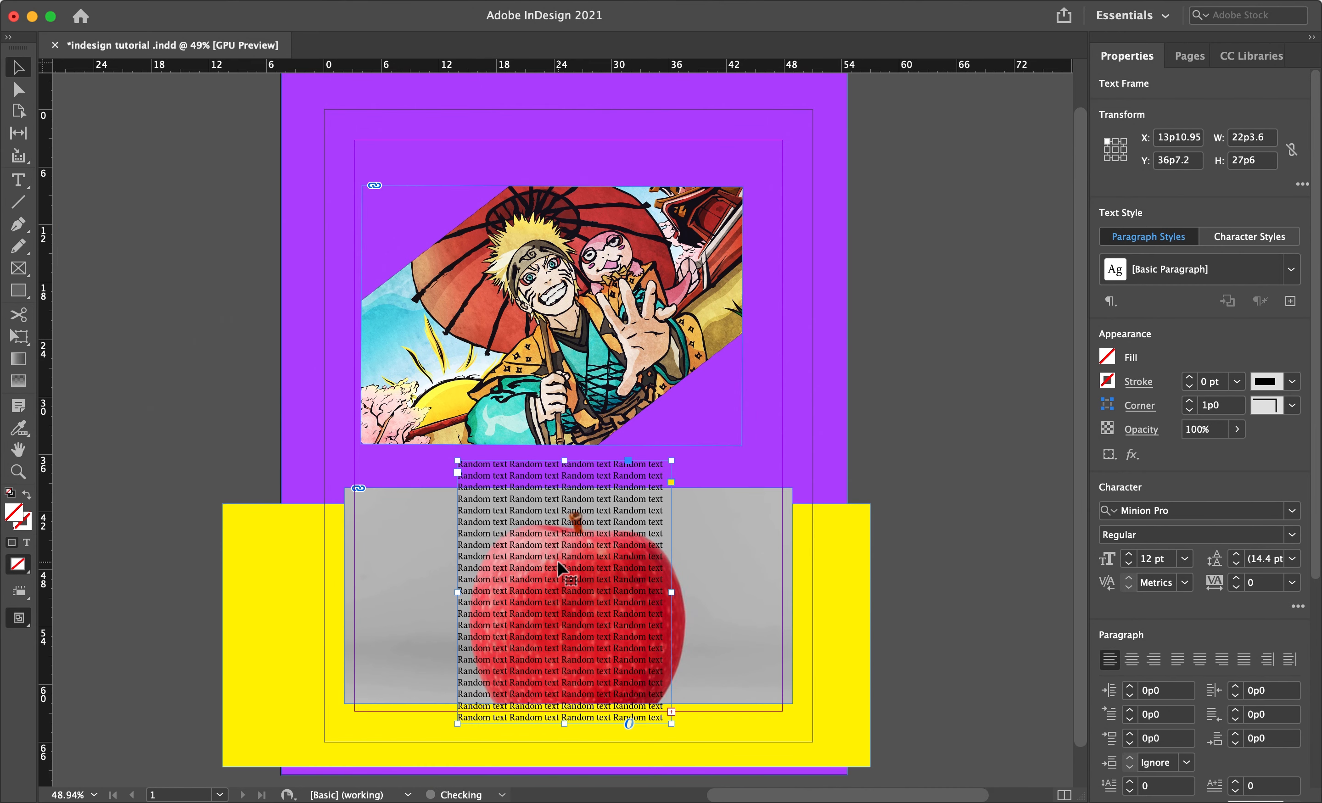
- Widen the Random text frame on both sides to about 39p9 and move it down over the apple picture
{"action": "left_click_drag", "start_coordinate": [458, 592], "coordinate": [377, 589]}
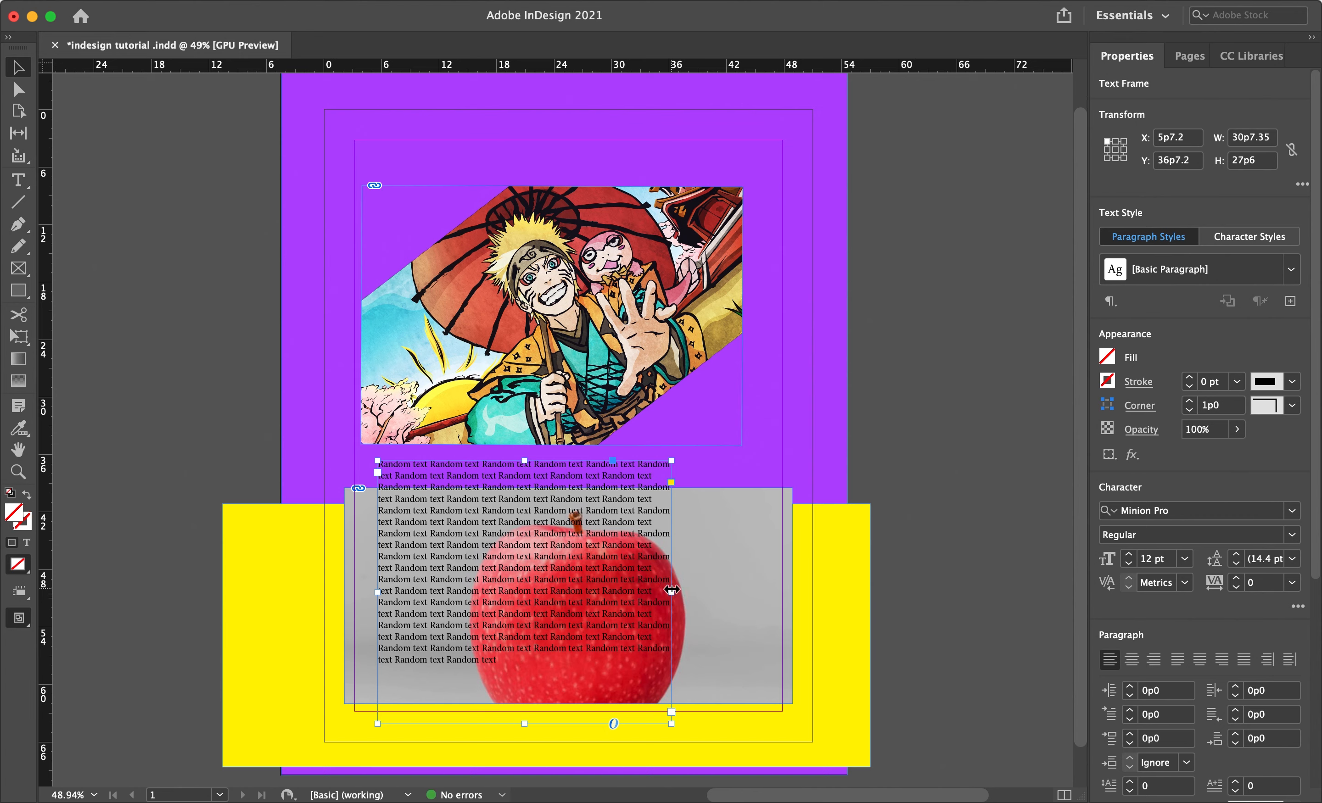
{"action": "left_click_drag", "start_coordinate": [671, 591], "coordinate": [758, 592]}
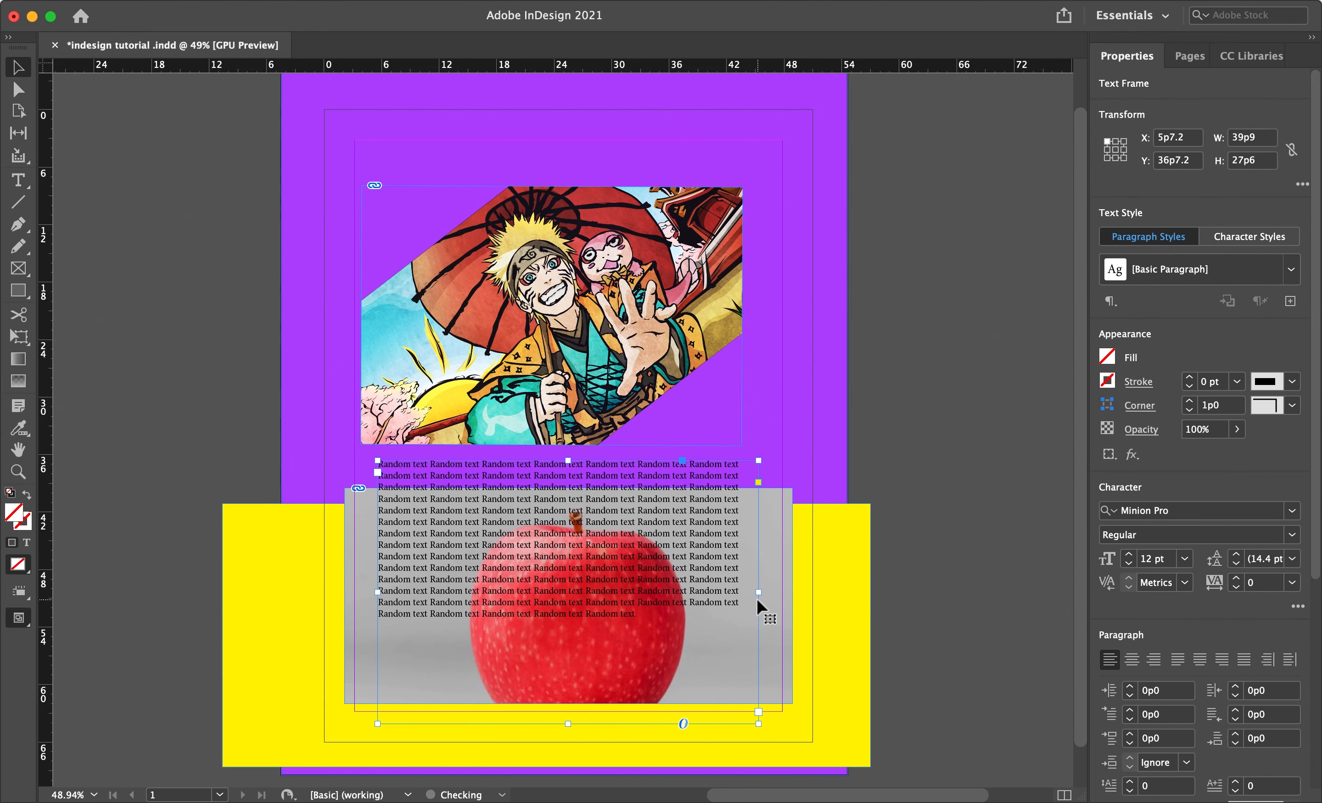
{"action": "left_click_drag", "start_coordinate": [656, 579], "coordinate": [661, 617]}
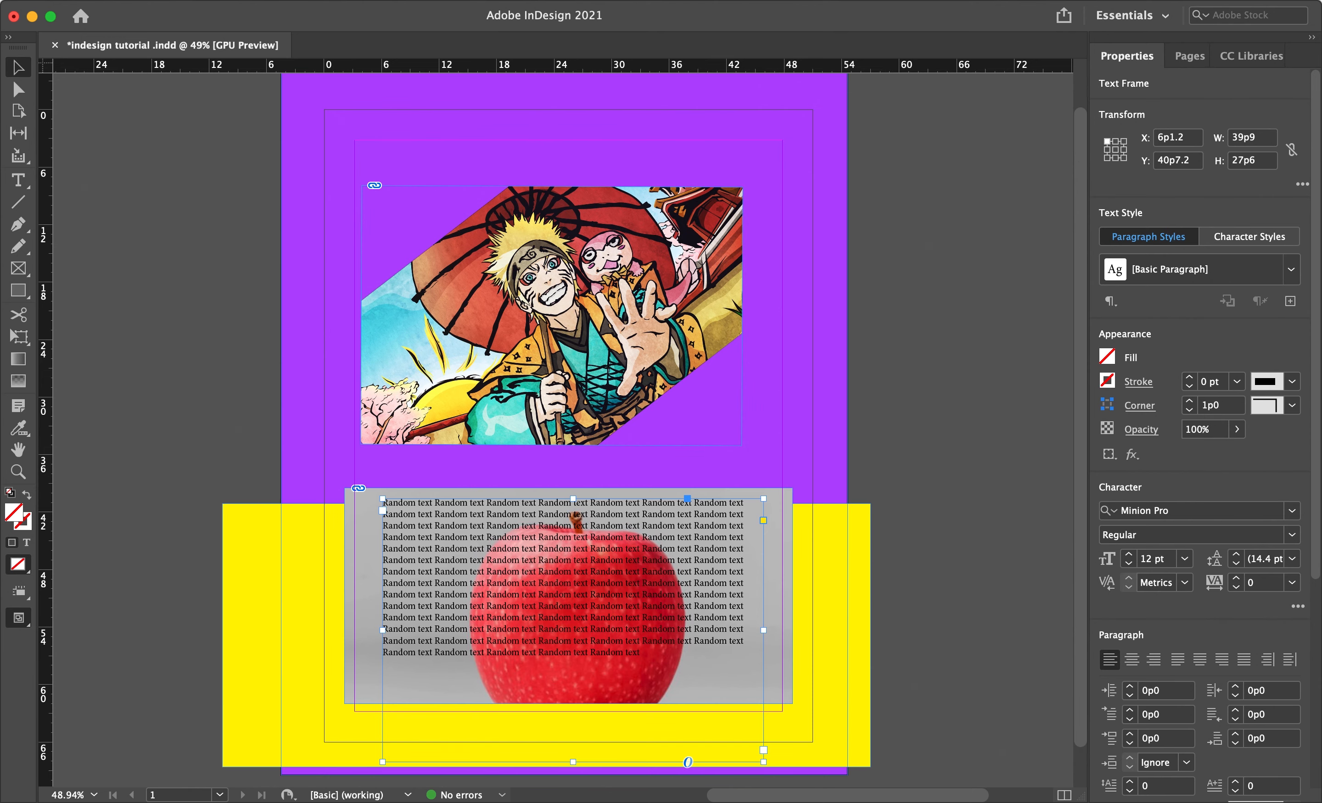
- Apply a text wrap around the object shape to the apple picture, with the contour type set to Select Subject
{"action": "left_click", "coordinate": [479, 1]}
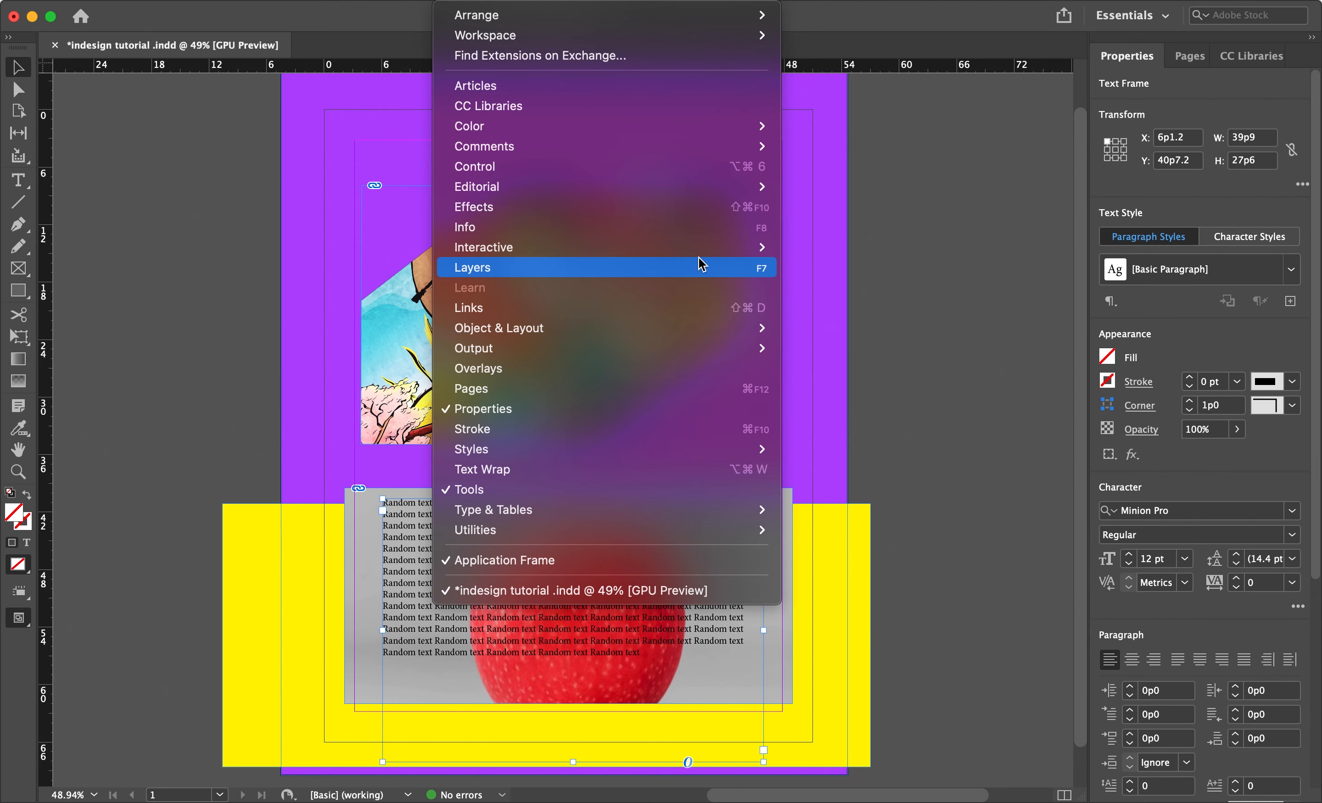
{"action": "left_click", "coordinate": [720, 475]}
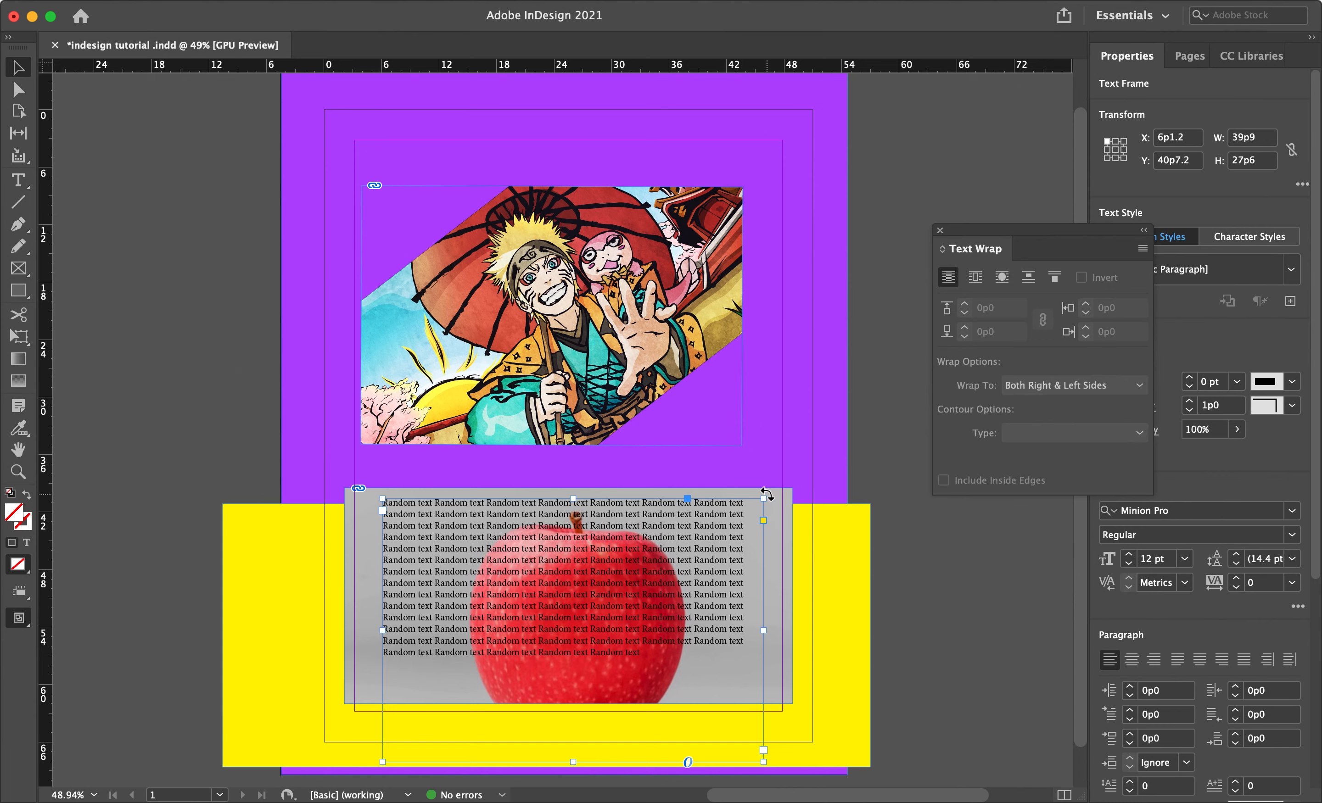
{"action": "left_click", "coordinate": [780, 535]}
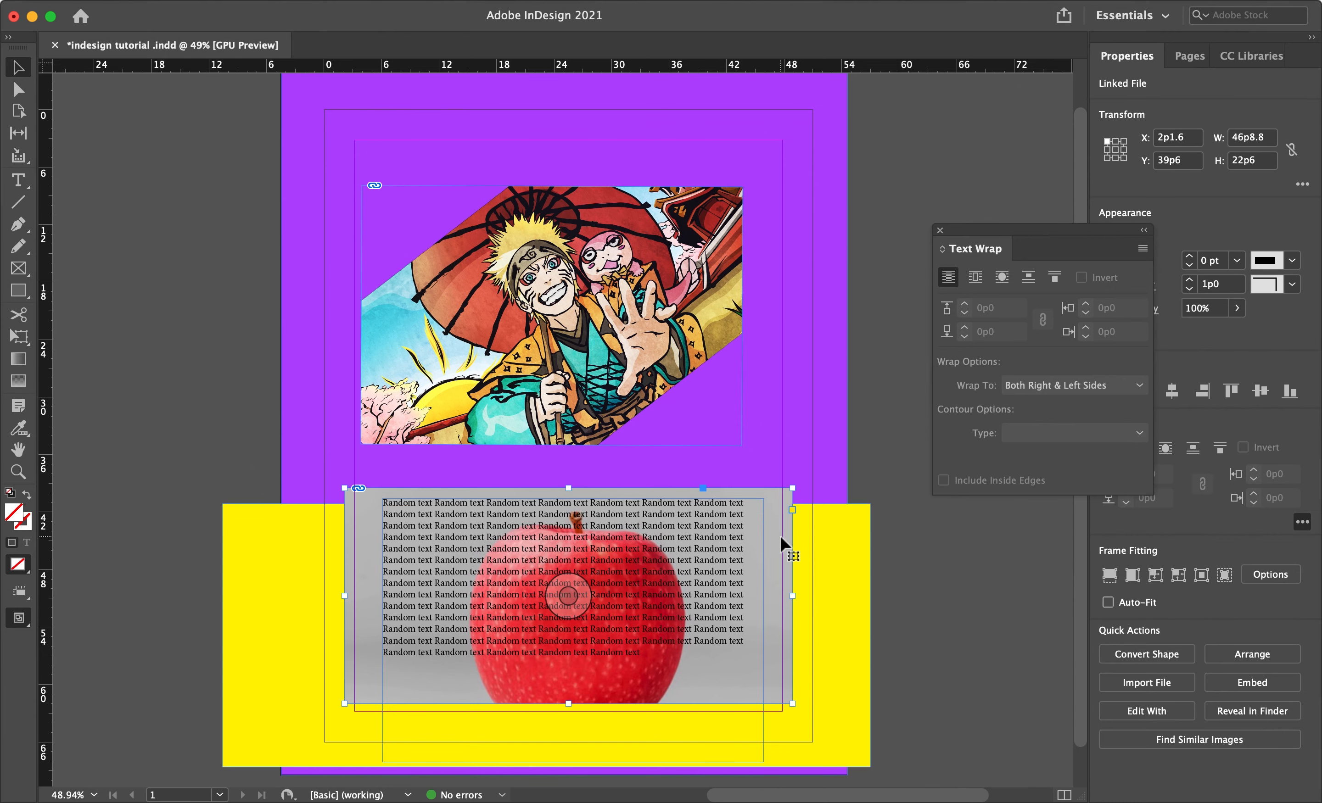
{"action": "left_click", "coordinate": [1002, 279]}
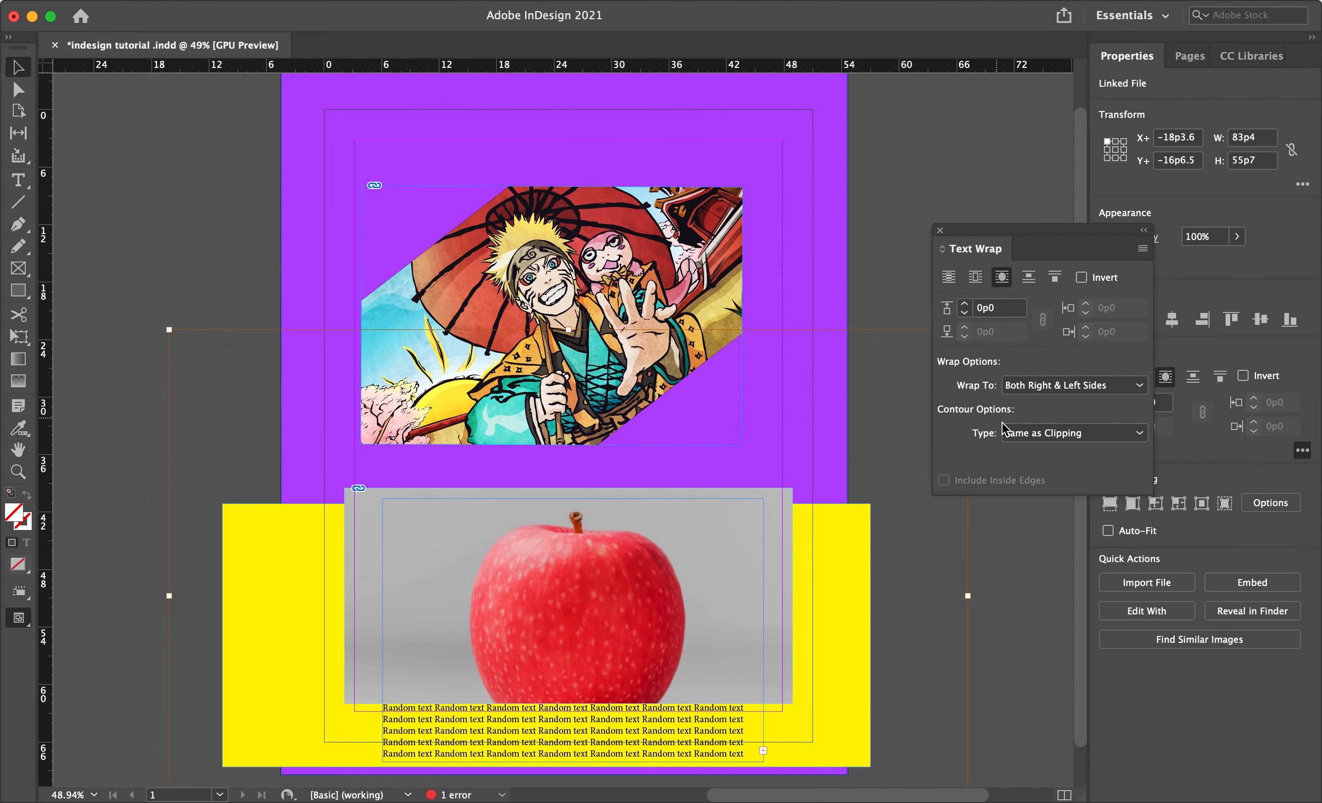
{"action": "left_click", "coordinate": [1054, 435]}
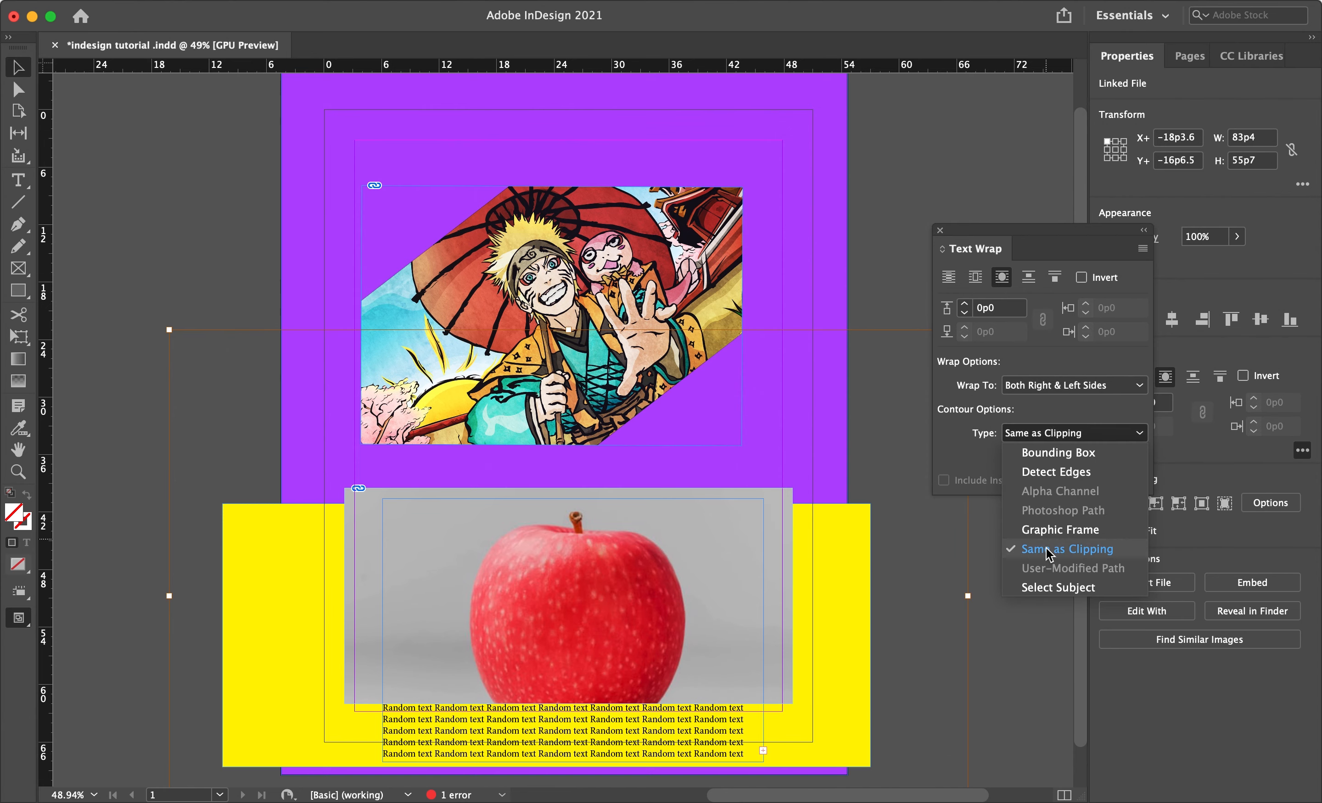
{"action": "left_click", "coordinate": [1042, 583]}
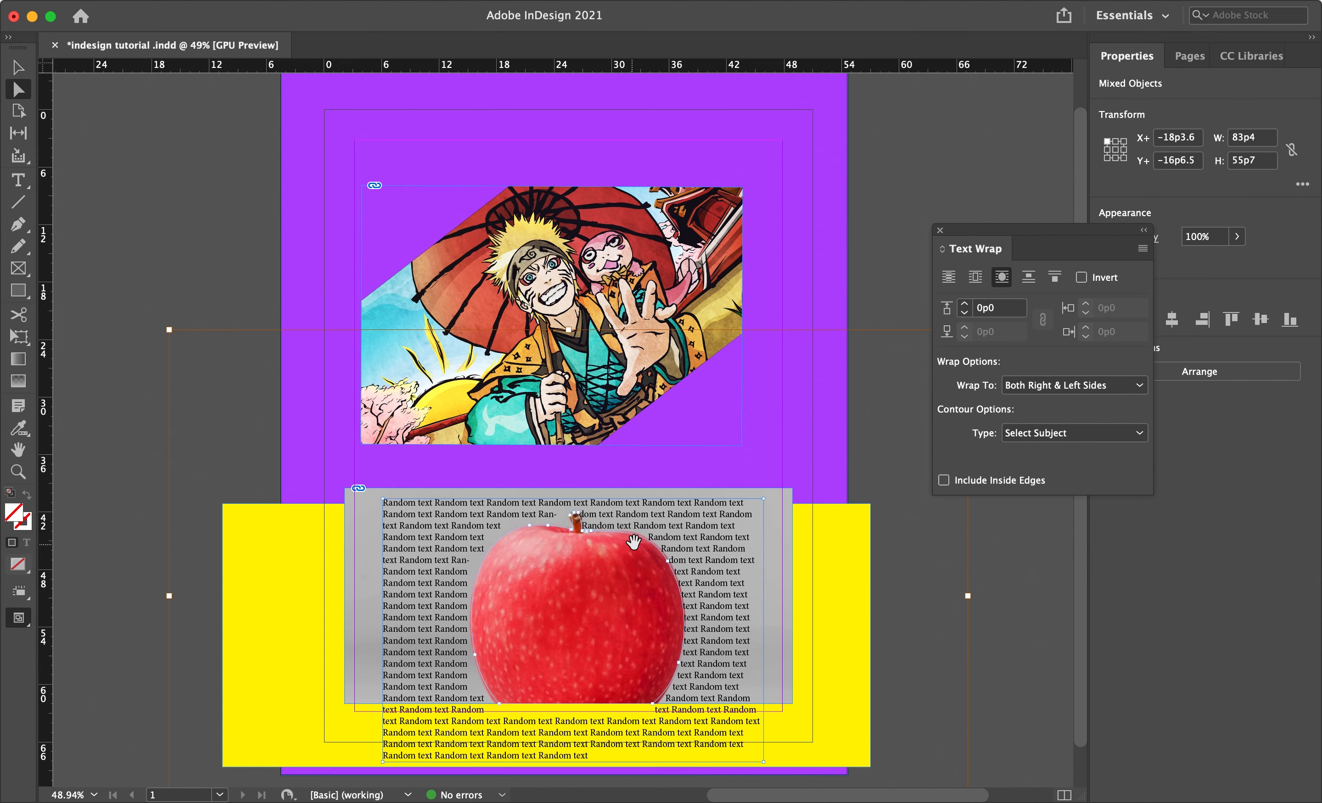
- Increase the apple picture's text wrap offset to 1p1
{"action": "left_click", "coordinate": [962, 308]}
{"action": "left_click", "coordinate": [963, 308]}
{"action": "left_click", "coordinate": [963, 308]}
{"action": "left_click", "coordinate": [962, 308]}
{"action": "left_click", "coordinate": [963, 307]}
{"action": "left_click", "coordinate": [963, 308]}
{"action": "left_click", "coordinate": [962, 308]}
{"action": "left_click", "coordinate": [962, 308]}
{"action": "left_click", "coordinate": [963, 307]}
{"action": "left_click", "coordinate": [962, 308]}
{"action": "left_click", "coordinate": [964, 315]}
{"action": "left_click", "coordinate": [964, 314]}
{"action": "left_click", "coordinate": [964, 315]}
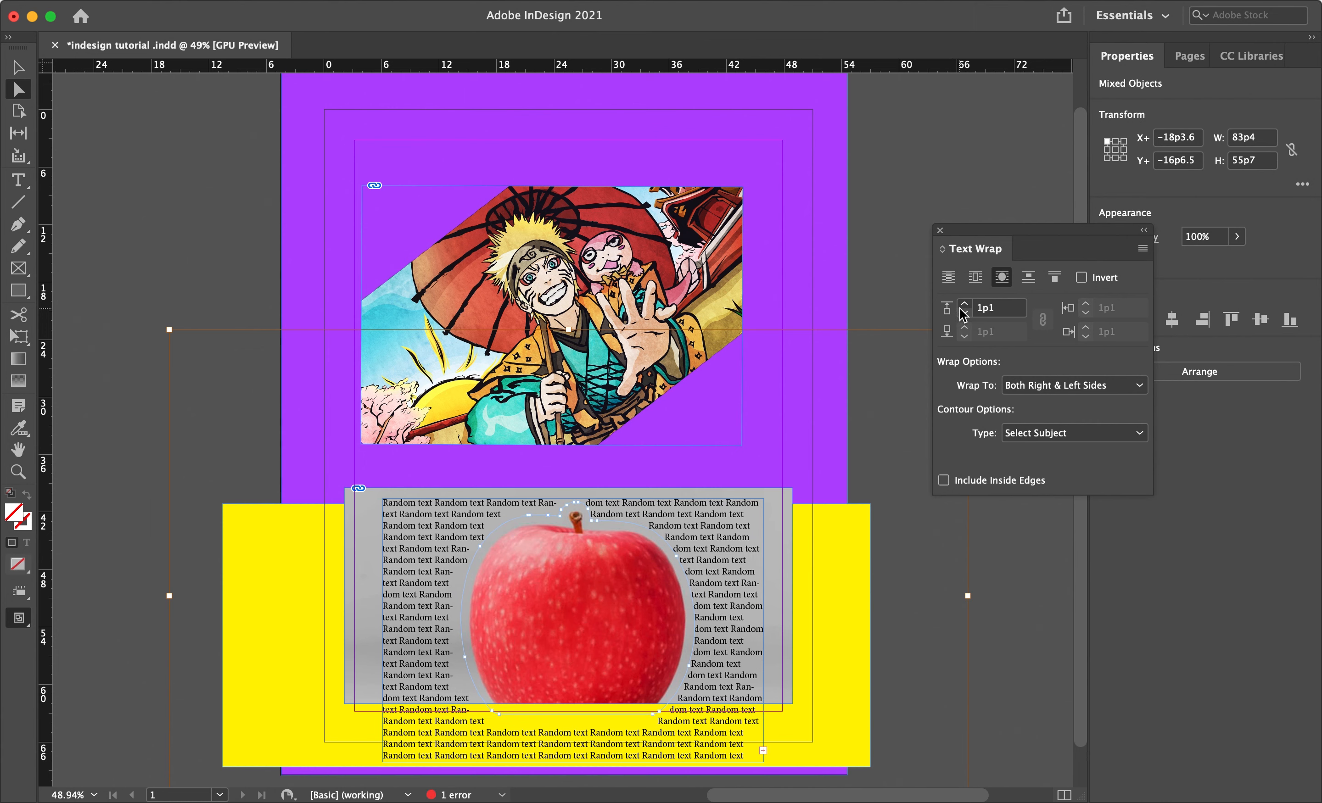